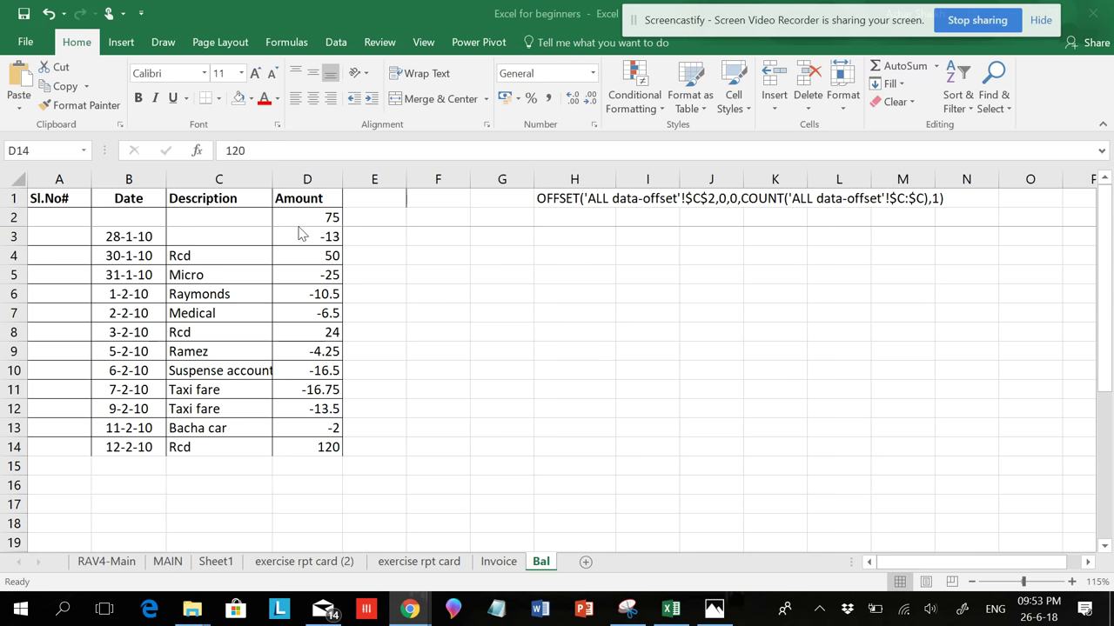
Review the dates, descriptions and amounts, selecting D2:D14 to see their total
click(162, 257)
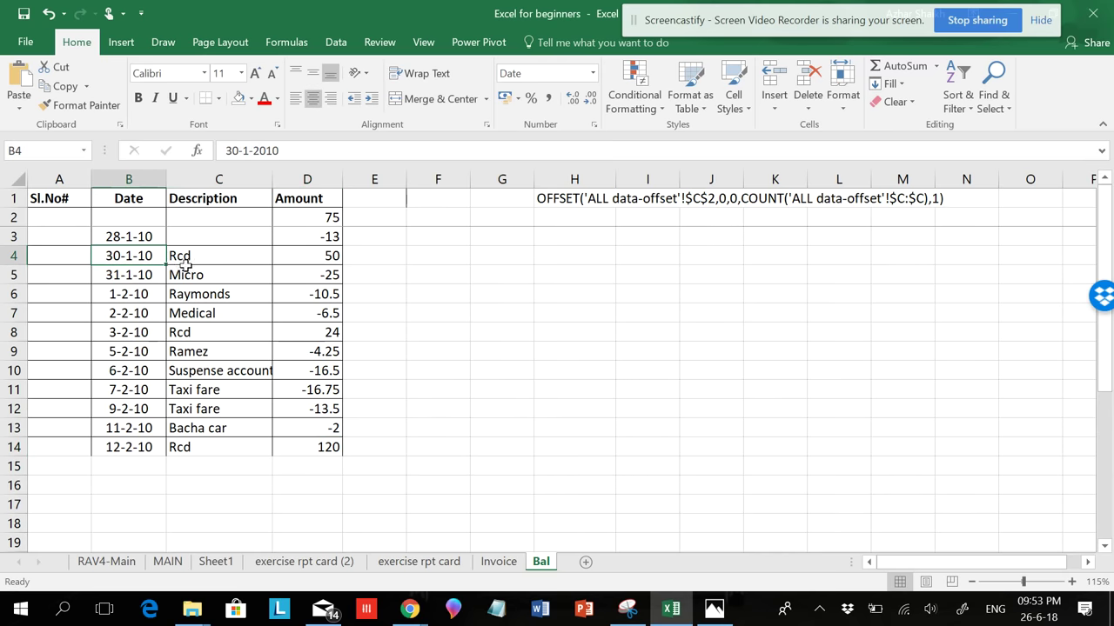
click(329, 261)
click(216, 298)
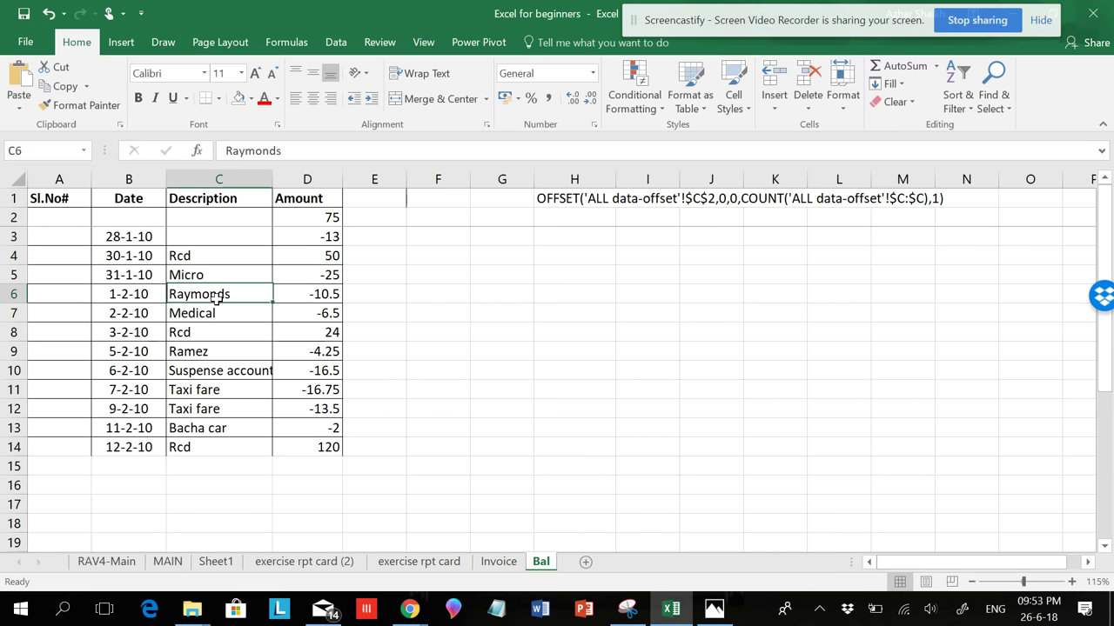
click(326, 296)
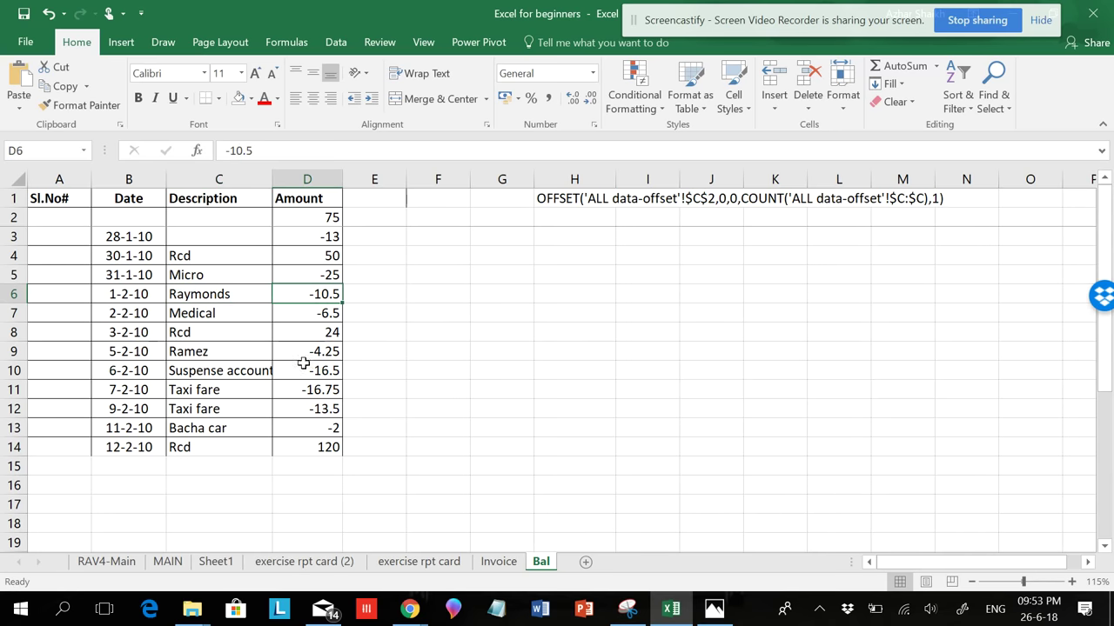
click(324, 244)
click(320, 262)
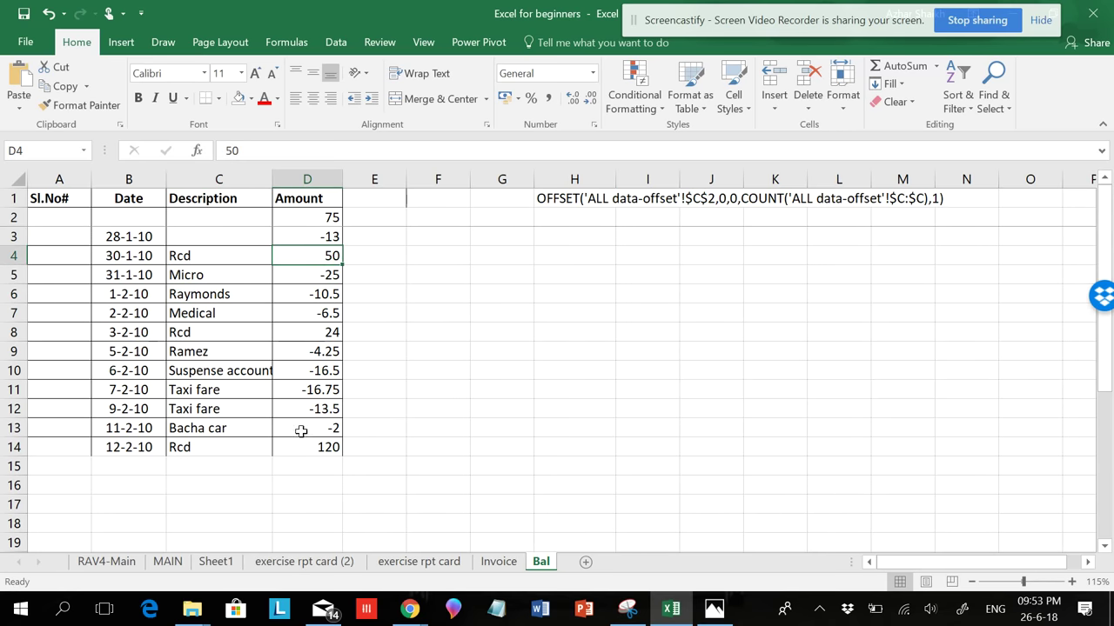
click(320, 426)
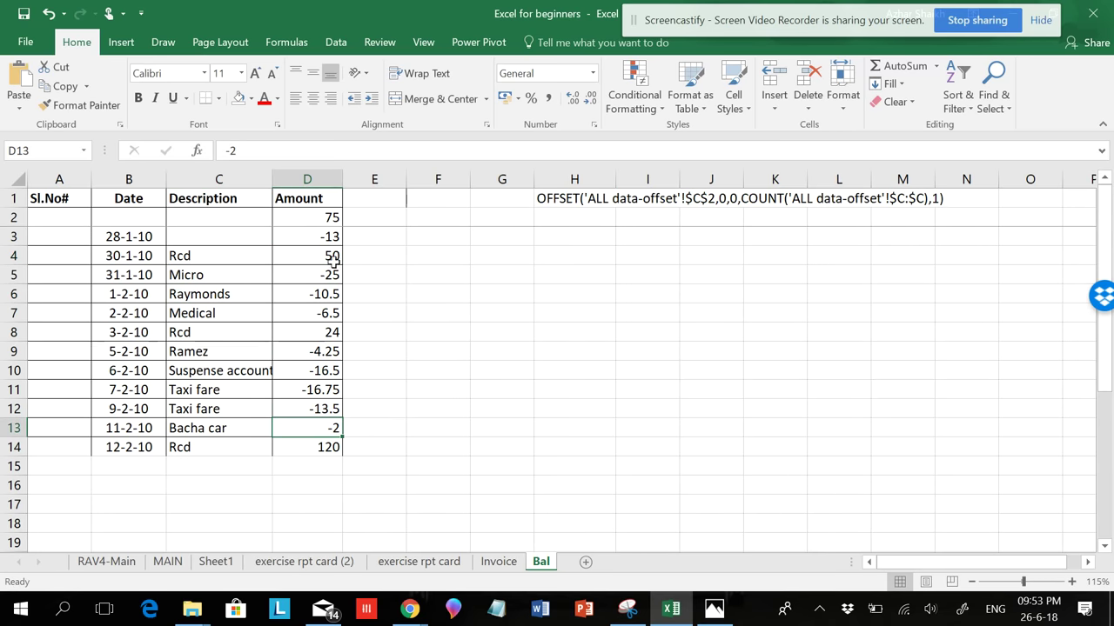
drag(331, 217, 307, 447)
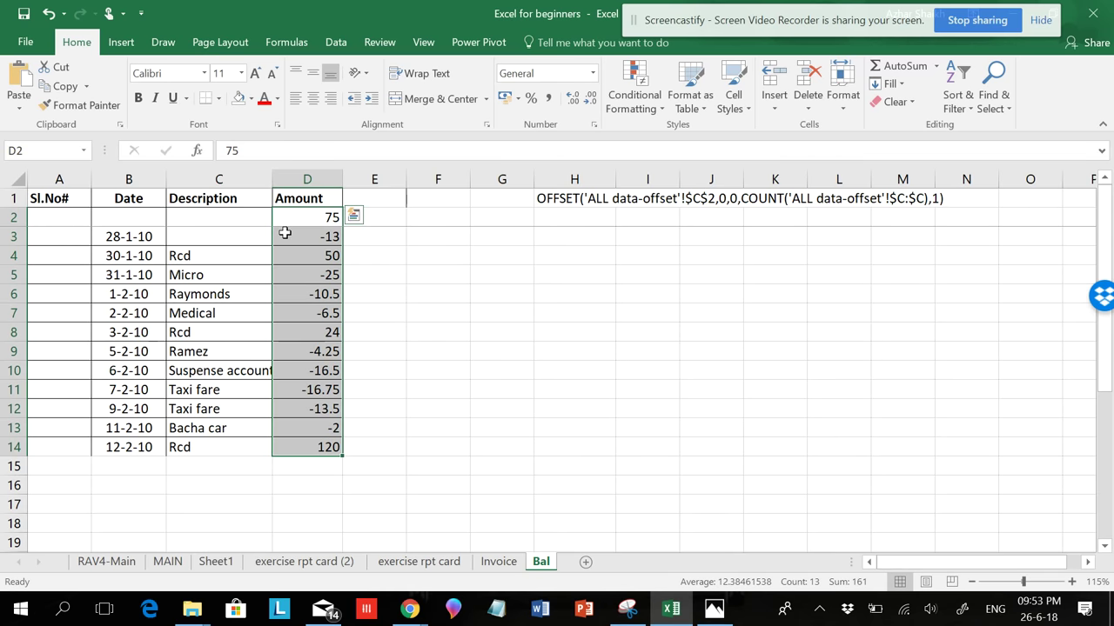
click(558, 200)
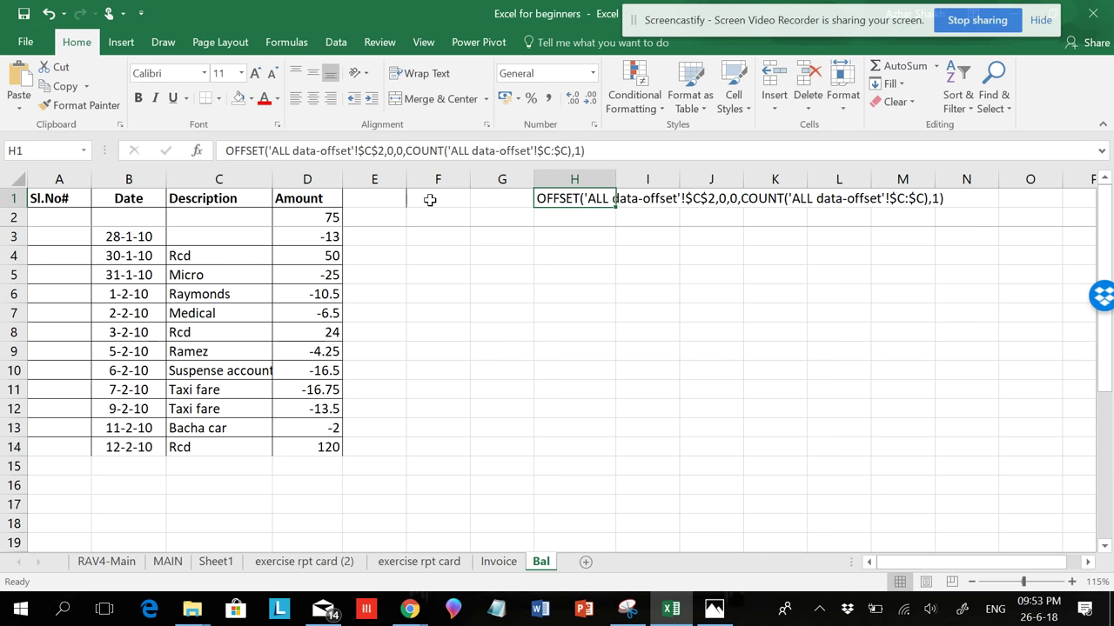
Enter the label Bal in F1
click(426, 206)
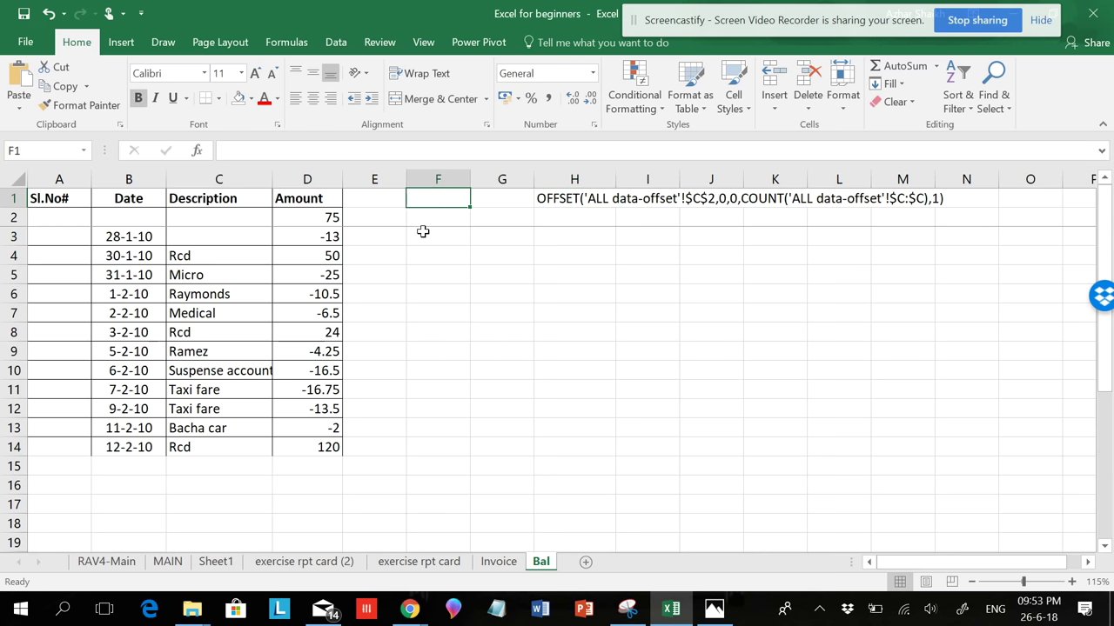
text(B)
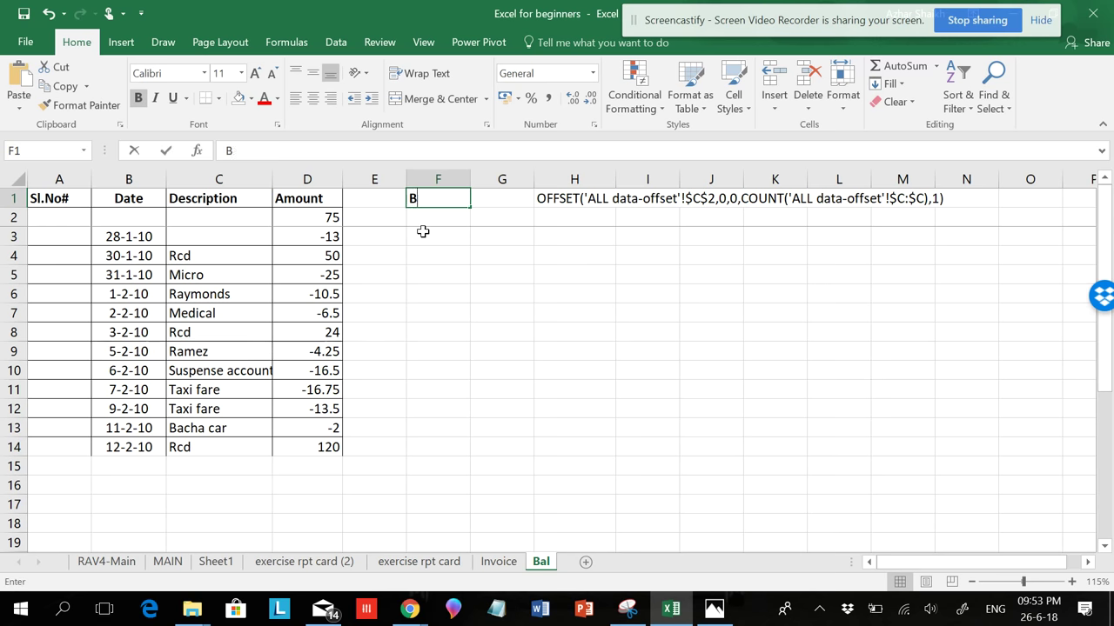
text(al)
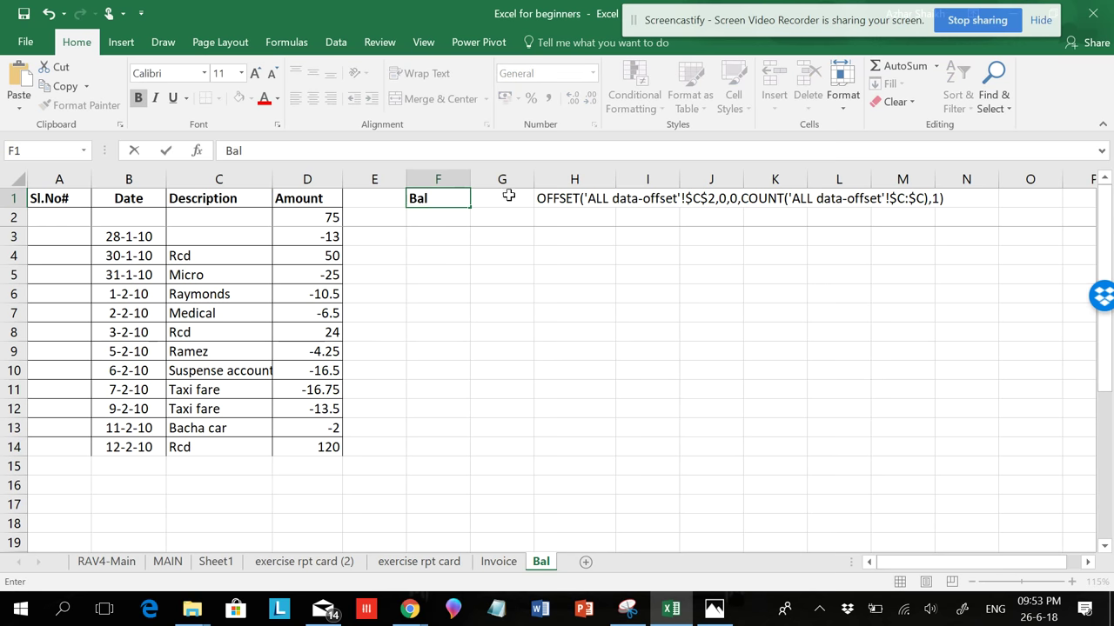
click(502, 199)
Enter =SUM(D2:D14) in G1 so it shows the balance of 161
text(=)
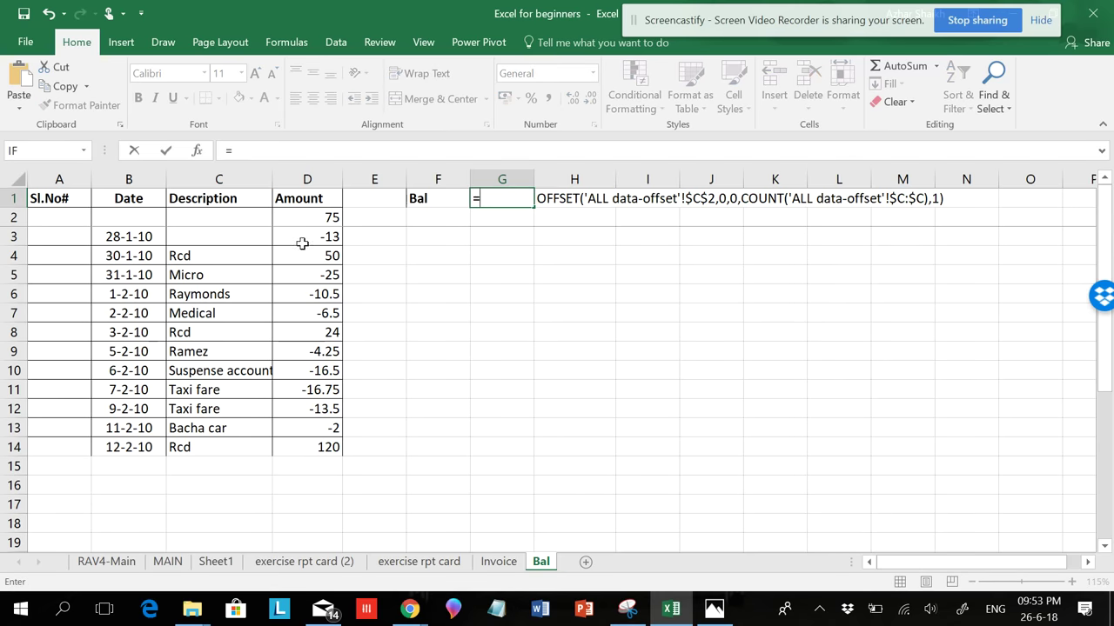
drag(325, 218, 308, 447)
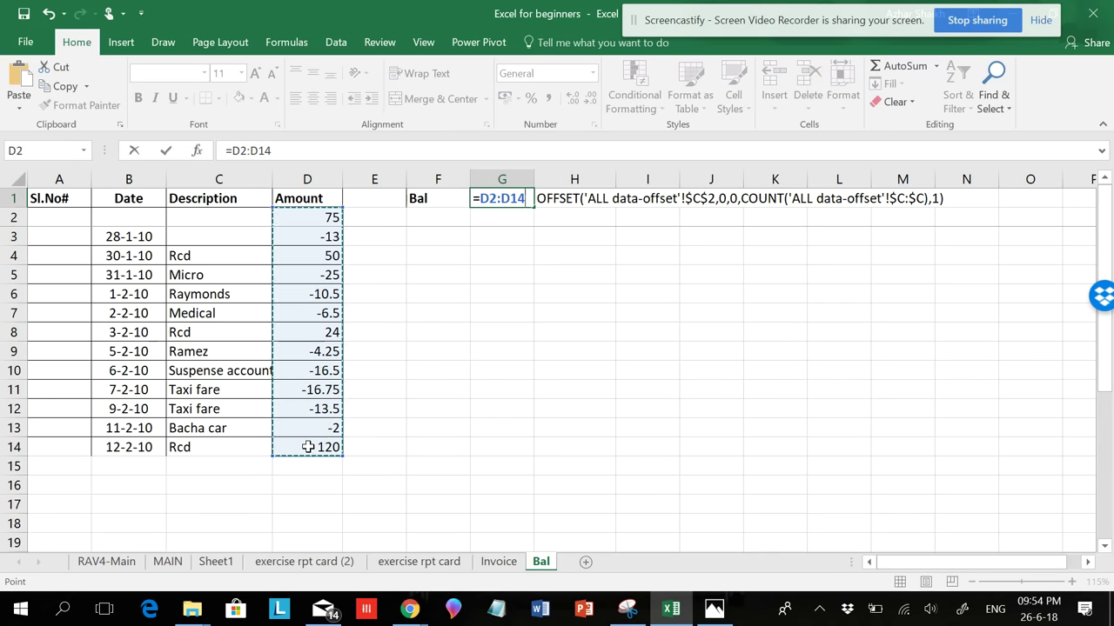
key(Return)
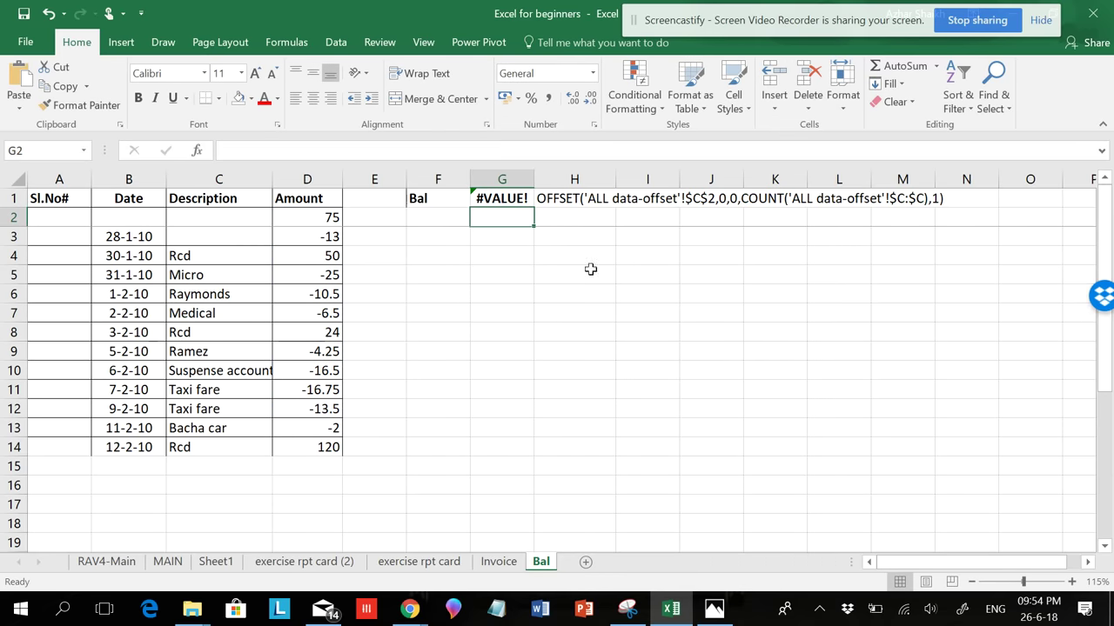
double_click(494, 197)
click(479, 195)
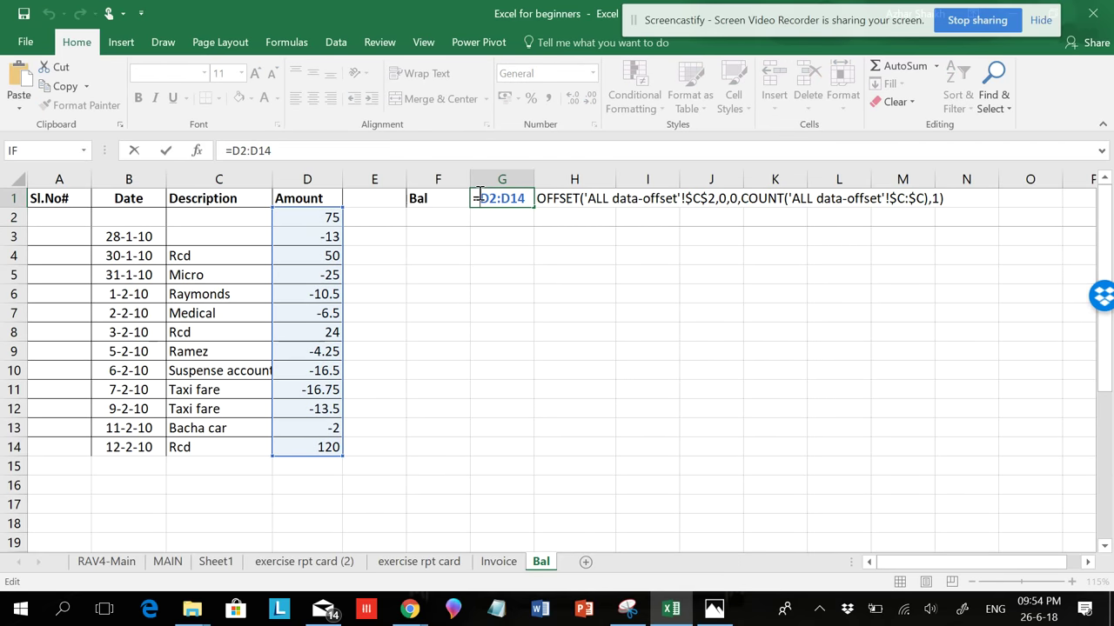
text(sum)
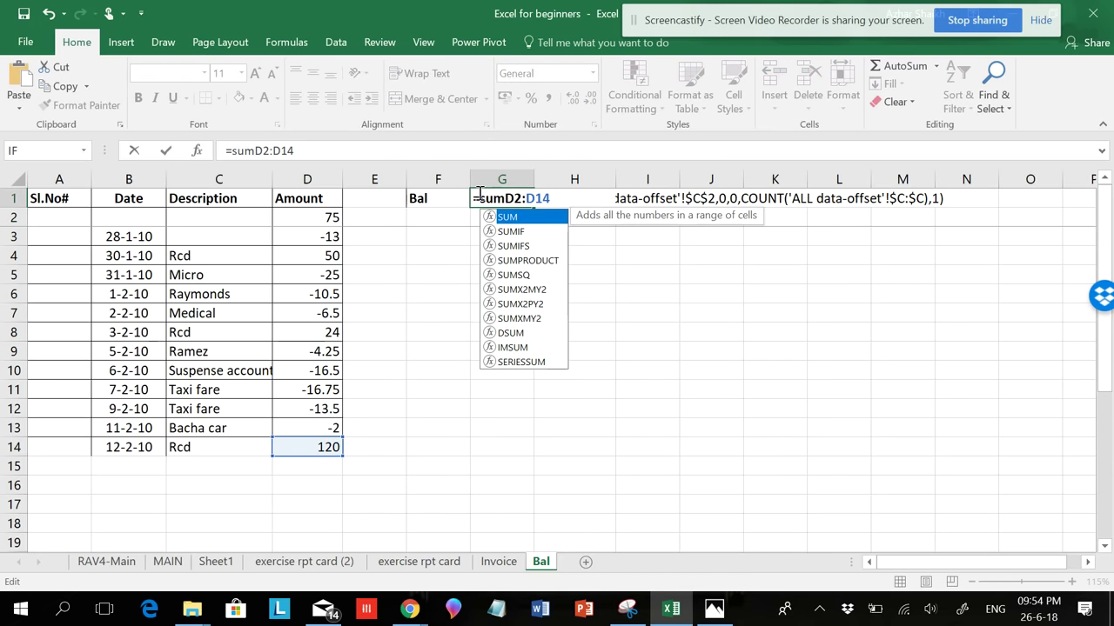
text(()
click(581, 195)
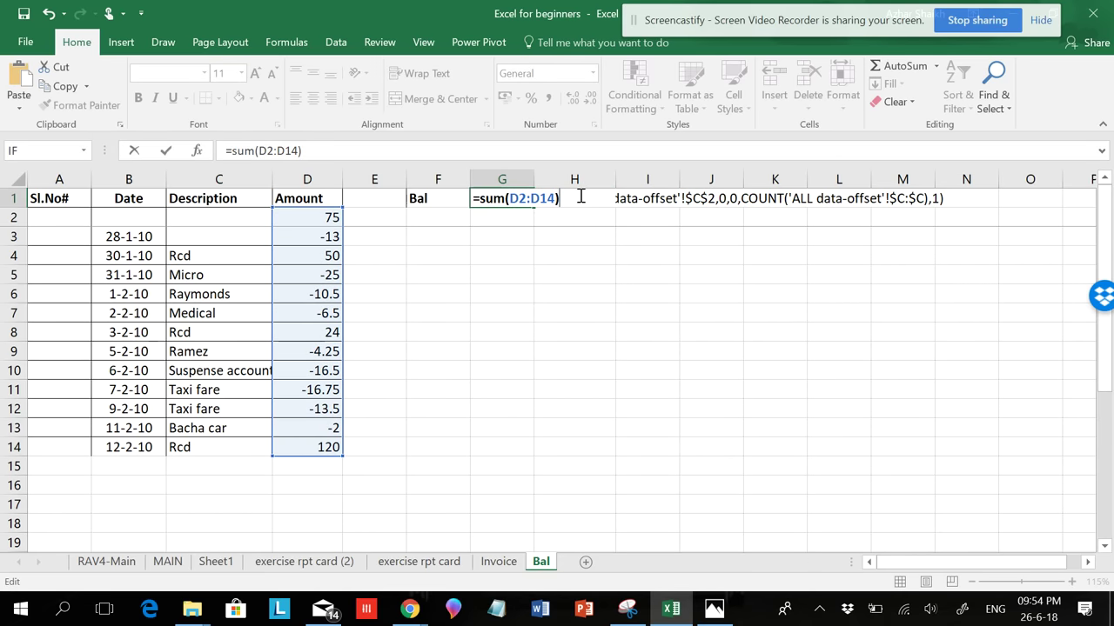
key(Return)
click(513, 200)
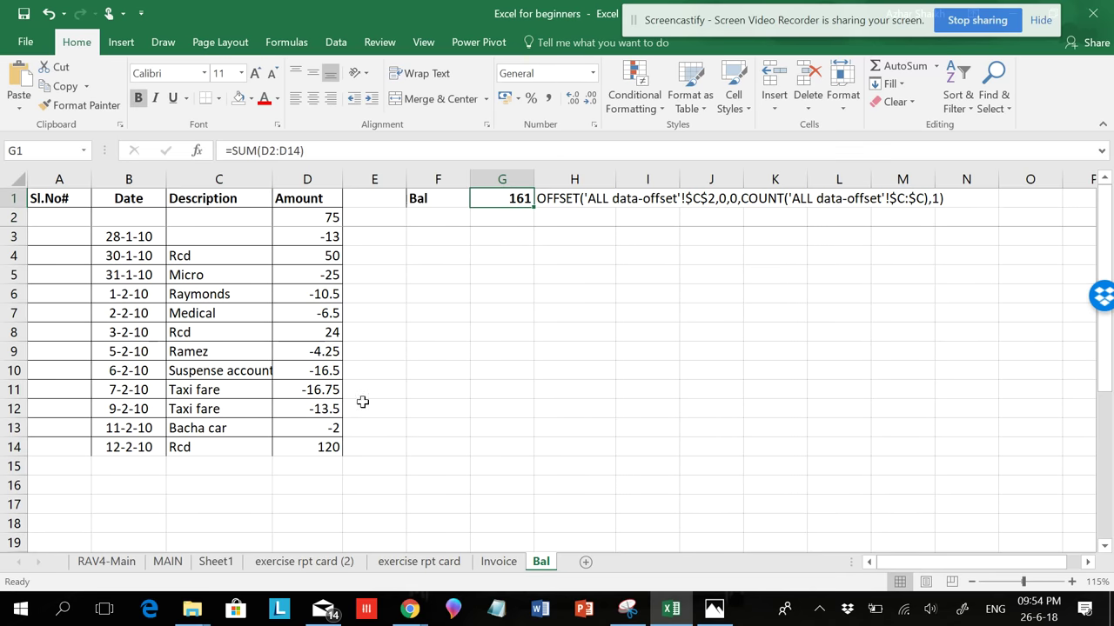
click(216, 463)
Enter 100 in D15 and confirm G1's =SUM(D2:D14) still shows 161
click(316, 467)
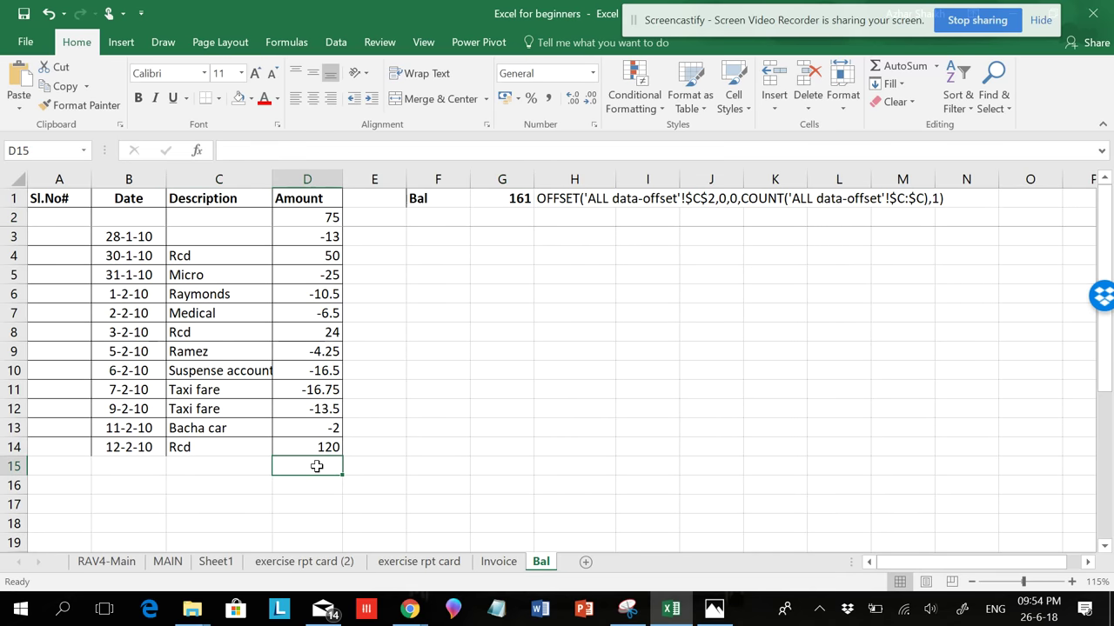
text(100)
click(413, 449)
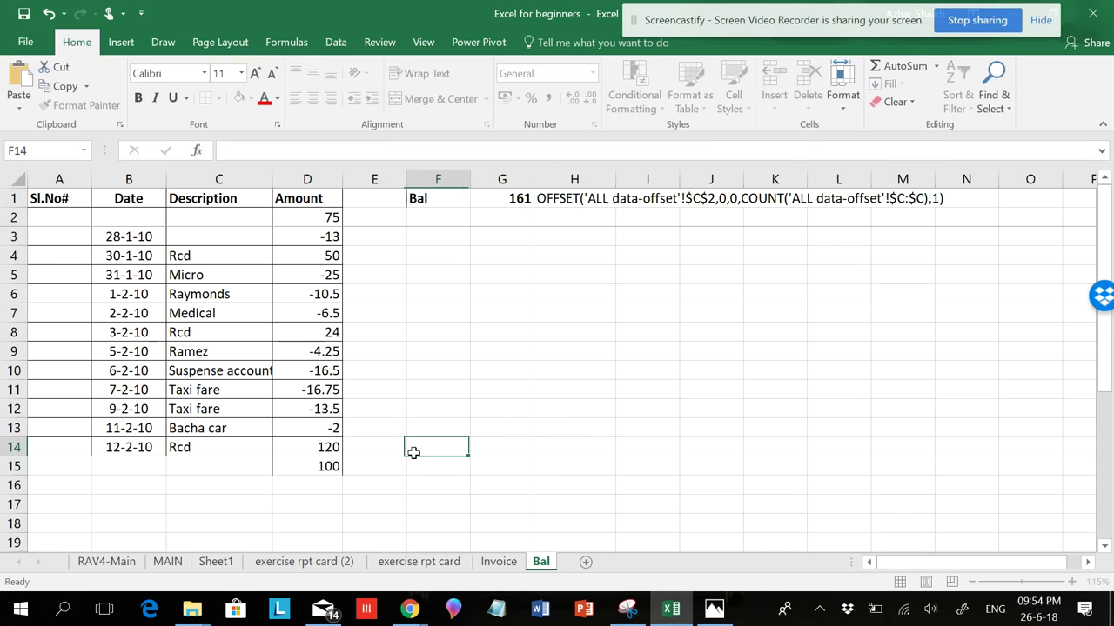
click(513, 209)
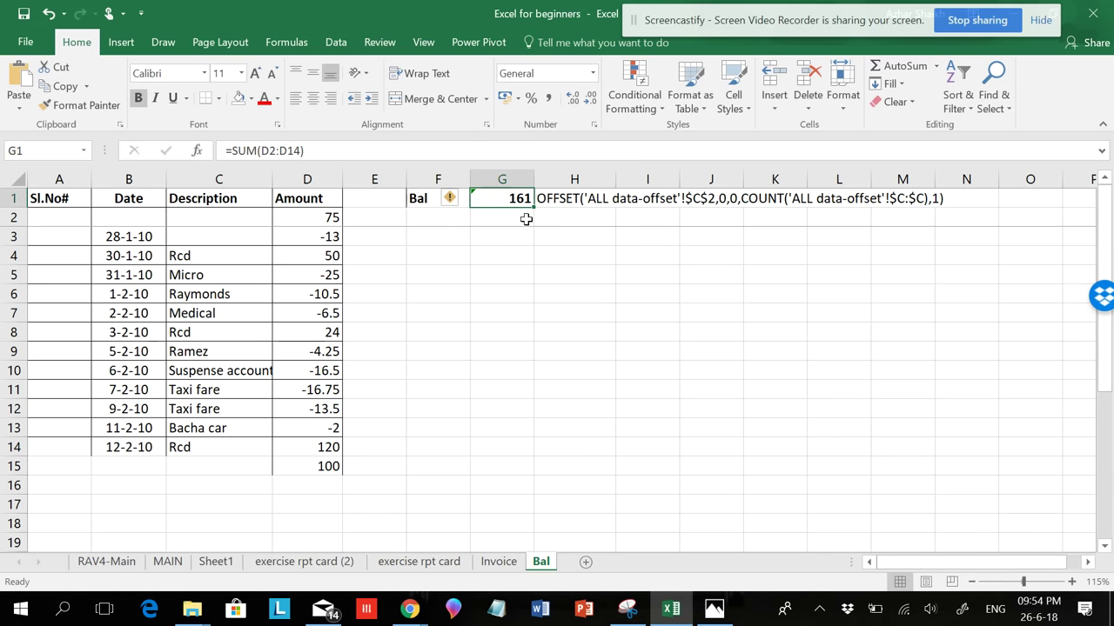
double_click(515, 200)
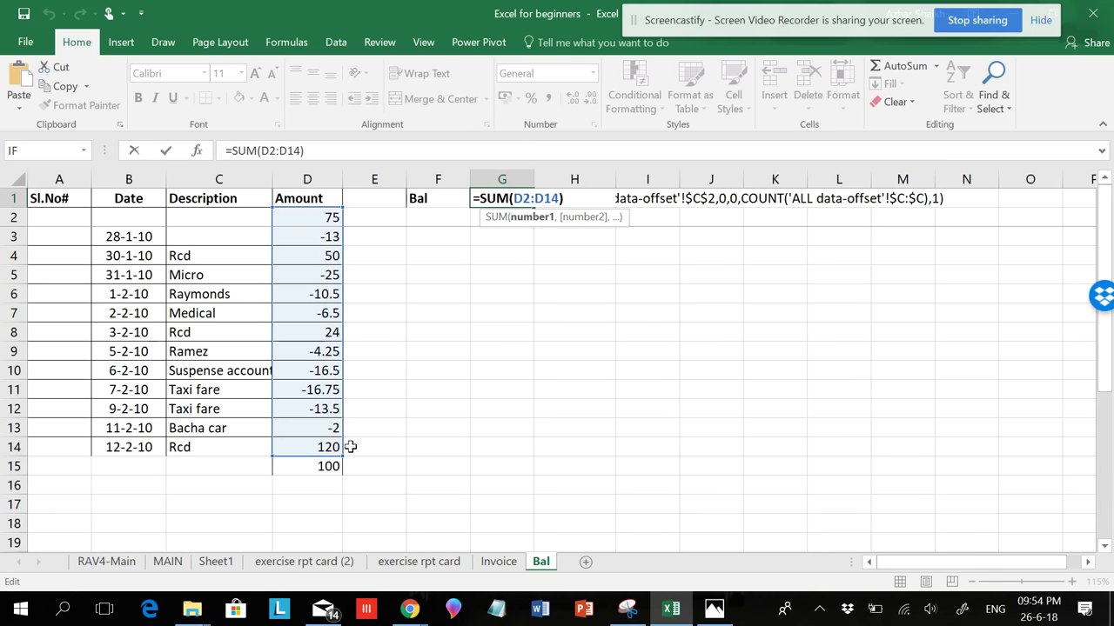
key(ctrl+Return)
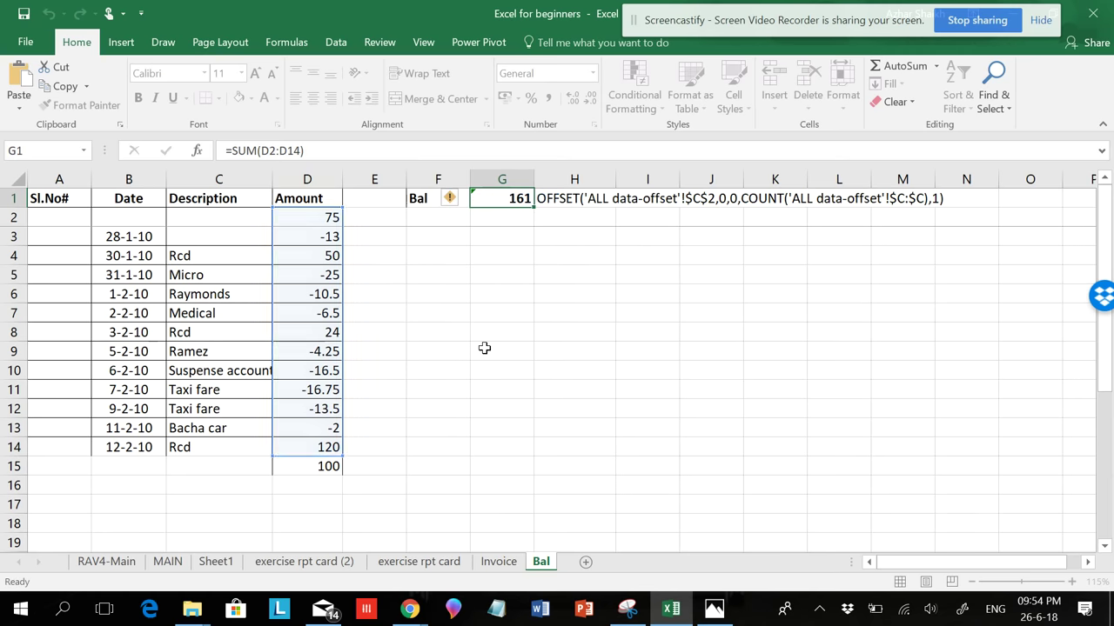
click(563, 202)
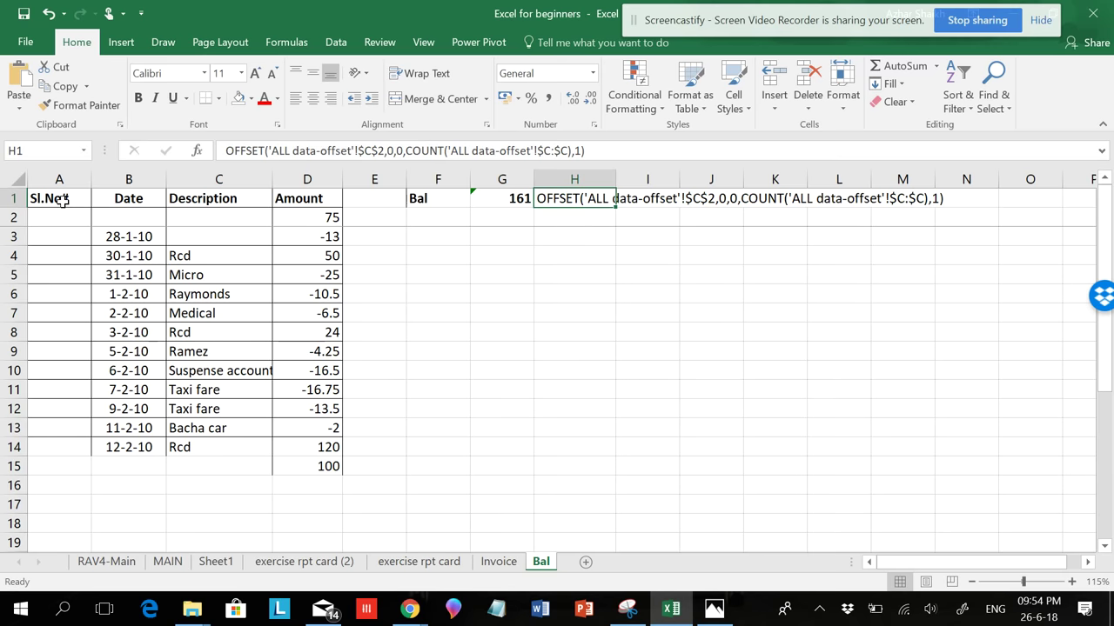
Convert A1:D15 into a formatted table with Quick Analysis and name it spendtable
mouse_move(63, 200)
mouse_down()
mouse_move(310, 418)
mouse_move(296, 448)
mouse_up()
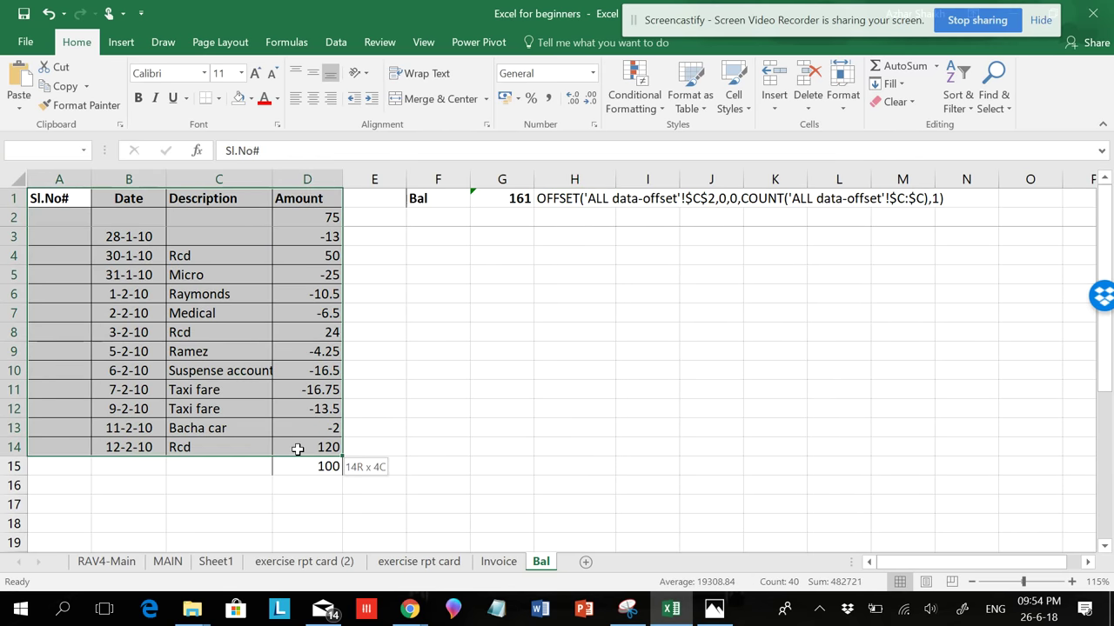
click(177, 338)
right_click(188, 341)
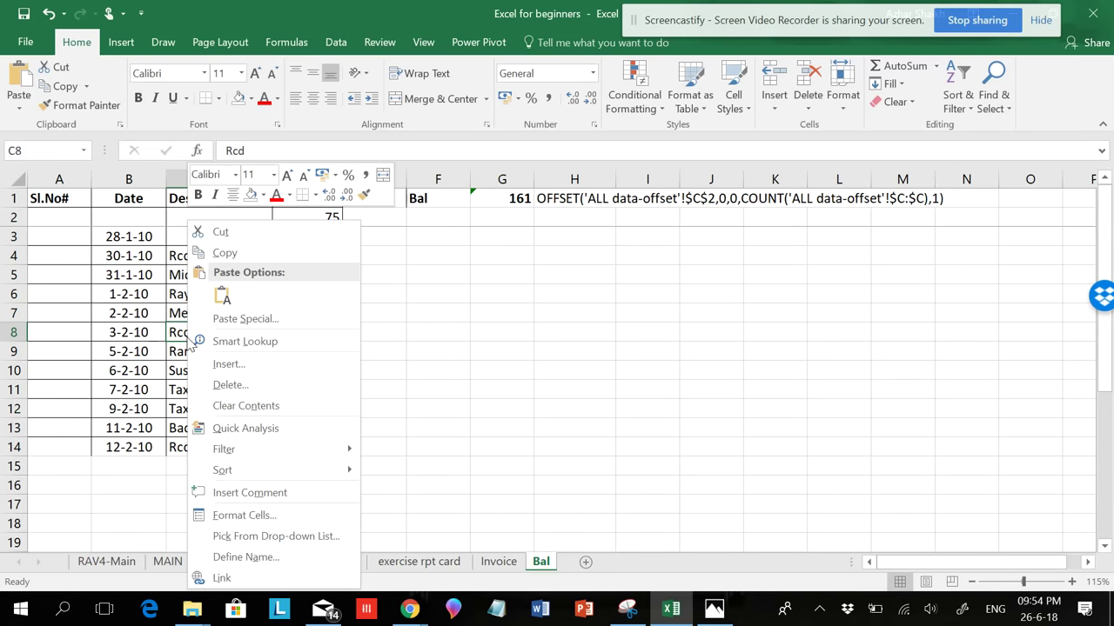
click(241, 429)
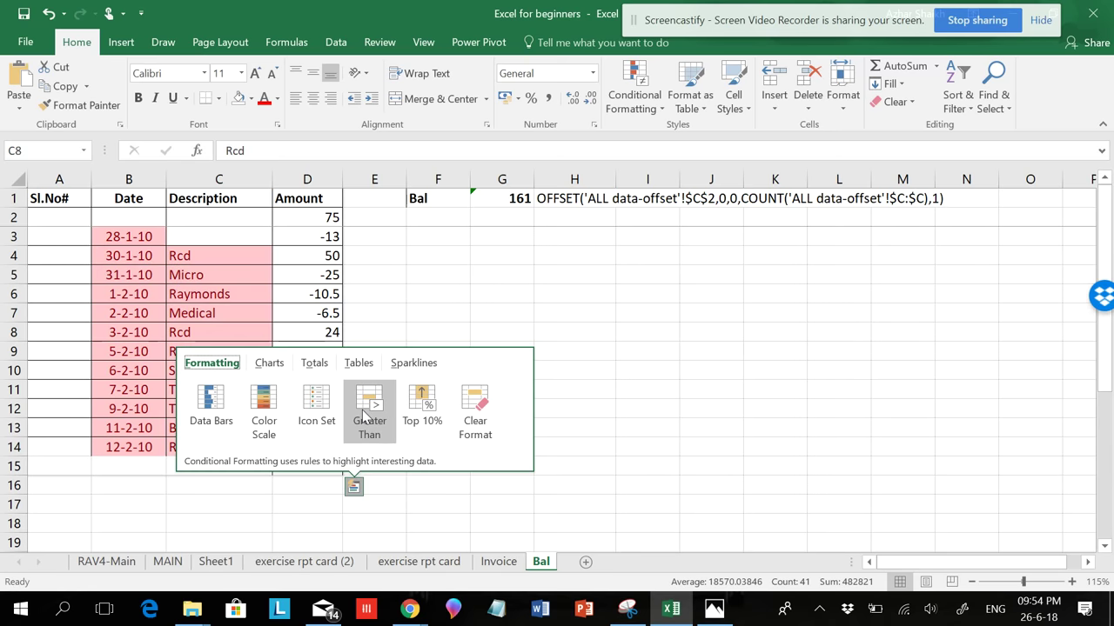
click(356, 365)
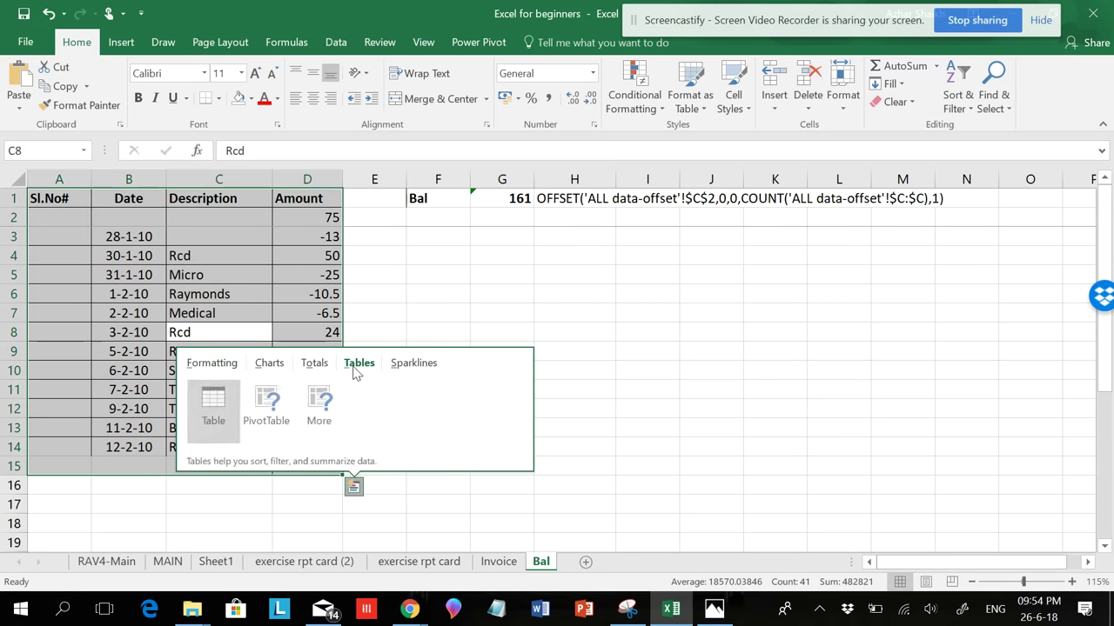
click(211, 404)
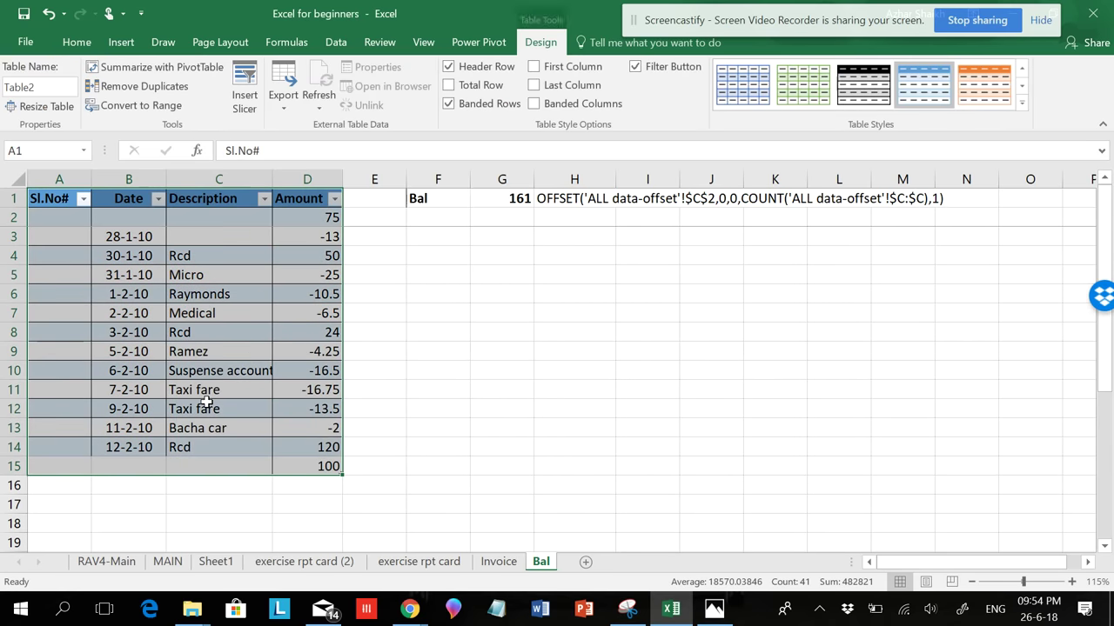
double_click(37, 88)
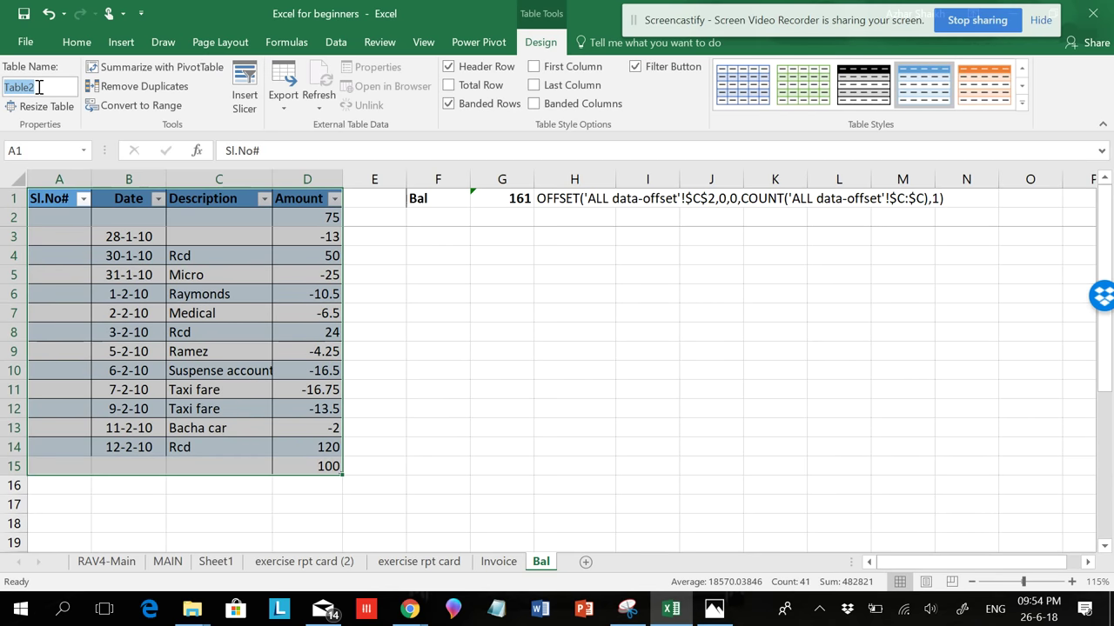
text(spendt)
click(352, 346)
Extend G1's formula to =SUM(D2:D15) so the balance shows 261
double_click(515, 197)
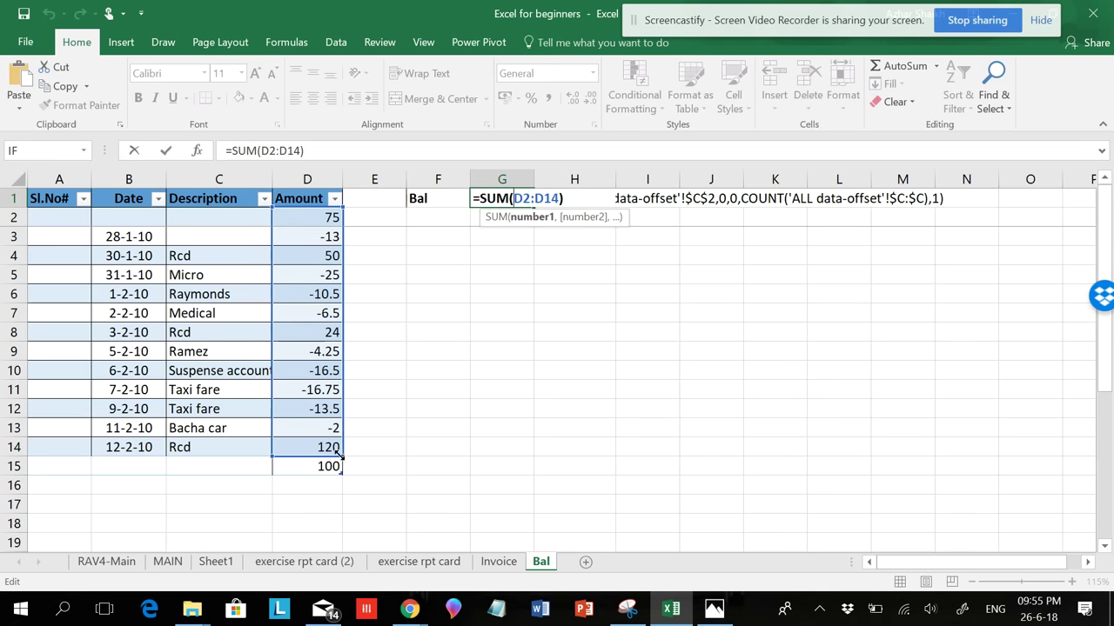
drag(340, 456, 341, 474)
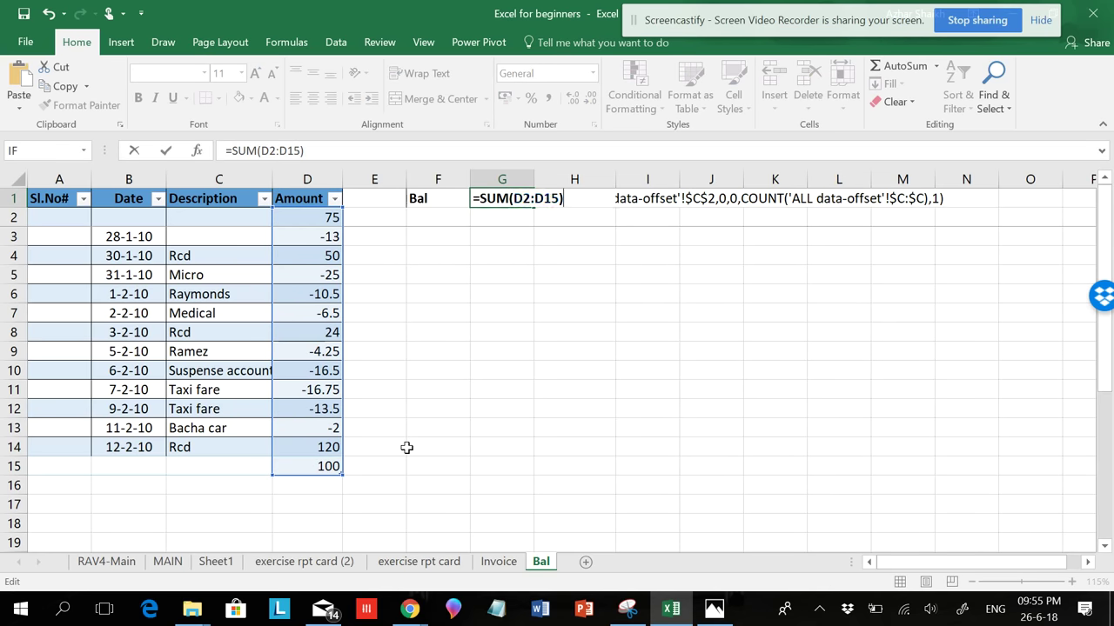
key(Return)
click(509, 199)
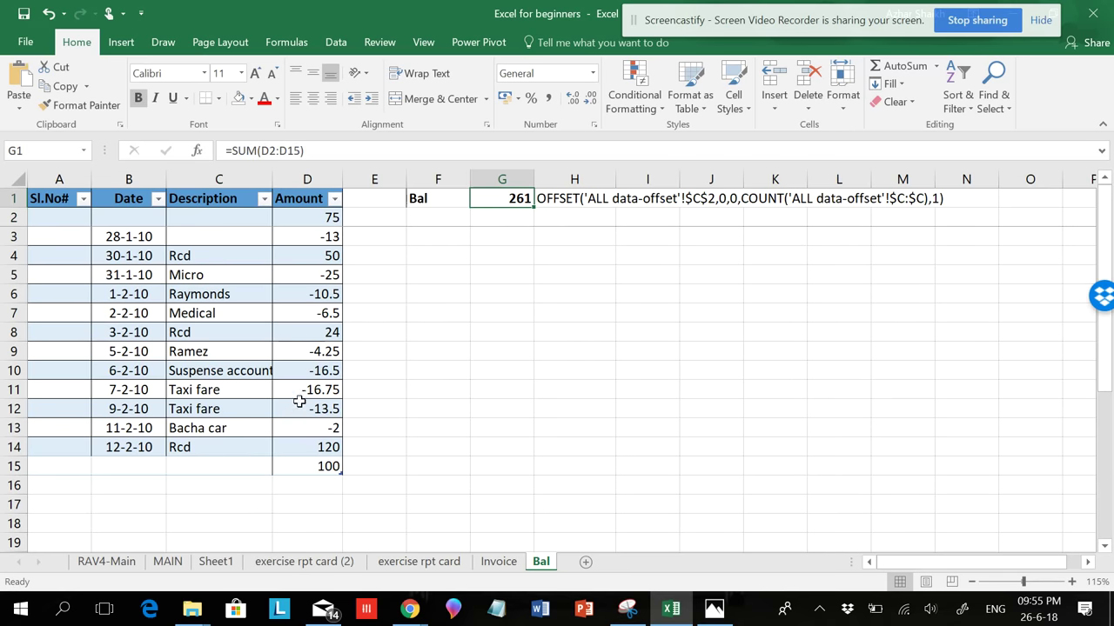
scroll(299, 401, down, 1)
scroll(288, 415, down, 2)
scroll(288, 415, down, 1)
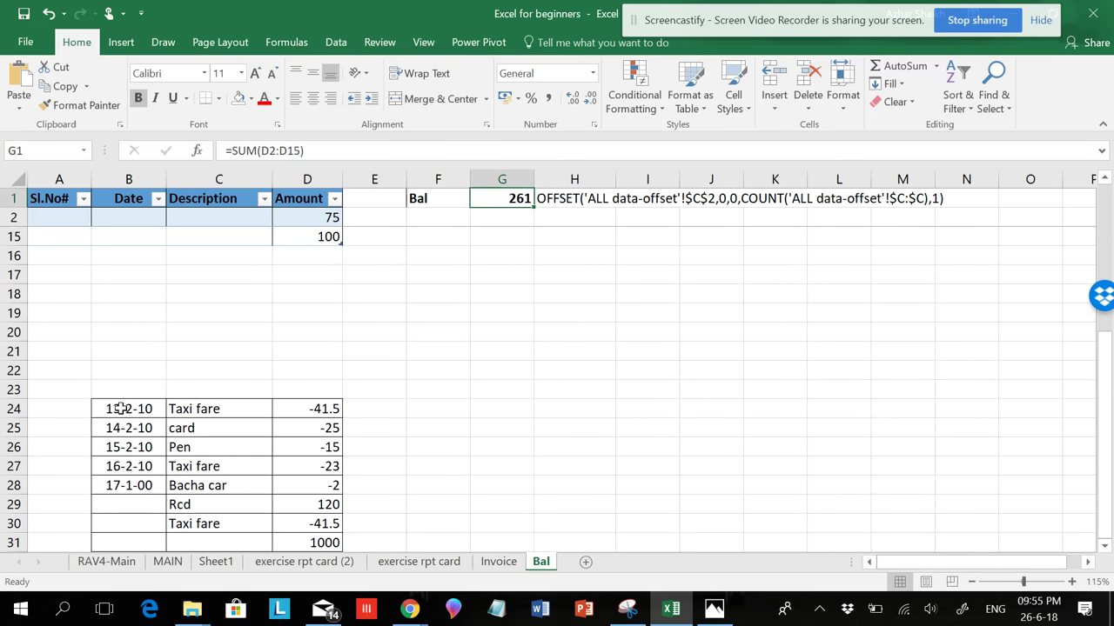
Copy the entries in B24:D31 and paste them at B16, raising G1 to 1233
drag(120, 408, 308, 449)
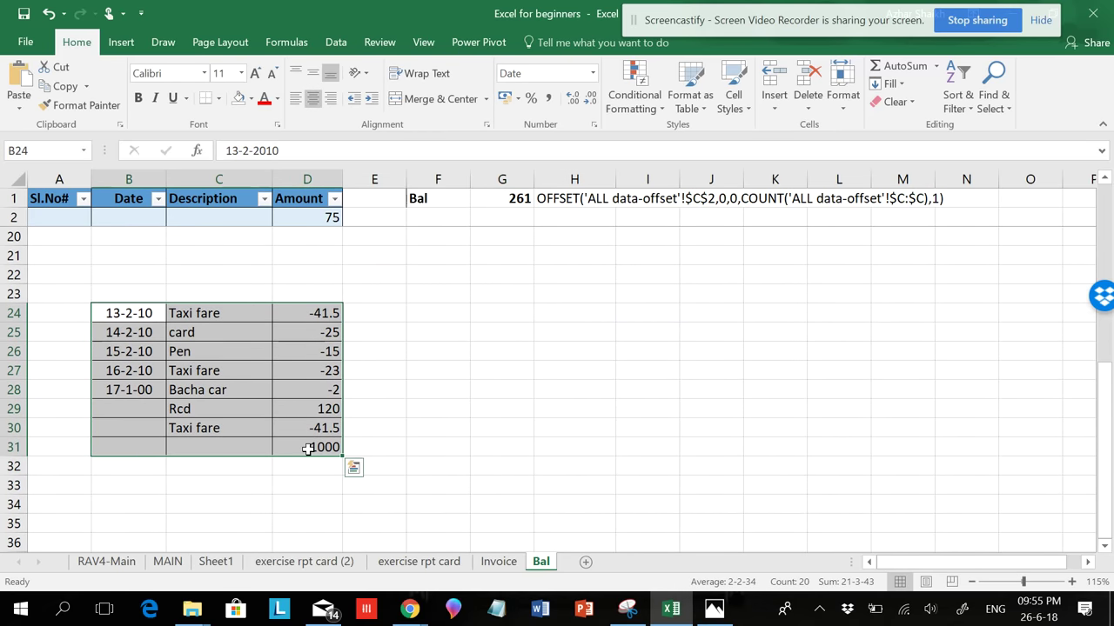
key(ctrl+c)
scroll(186, 494, up, 6)
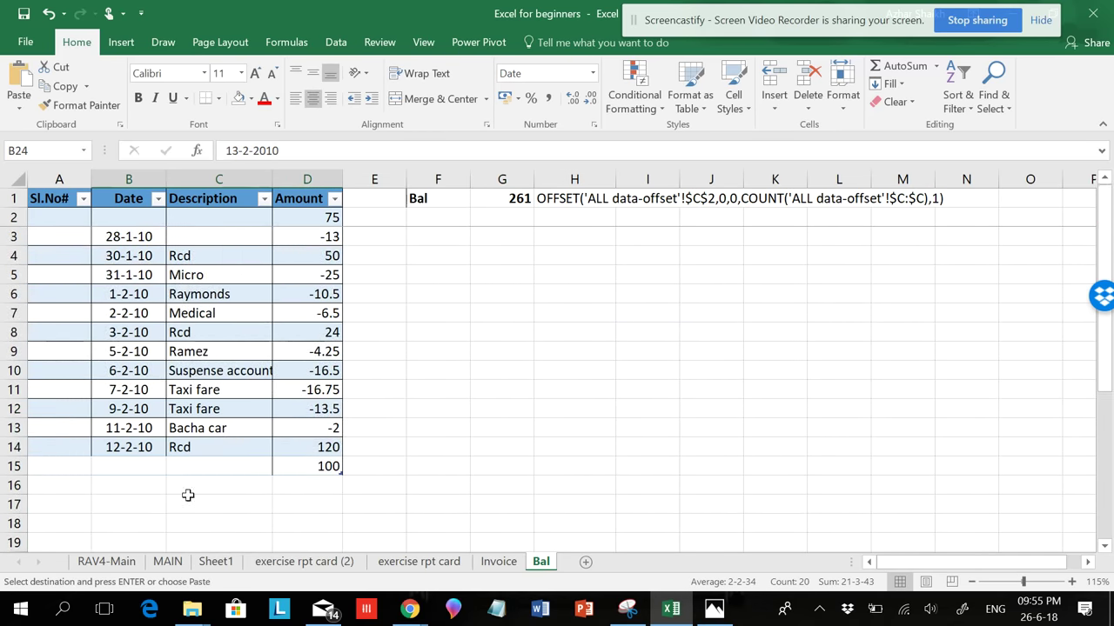
click(146, 481)
key(Return)
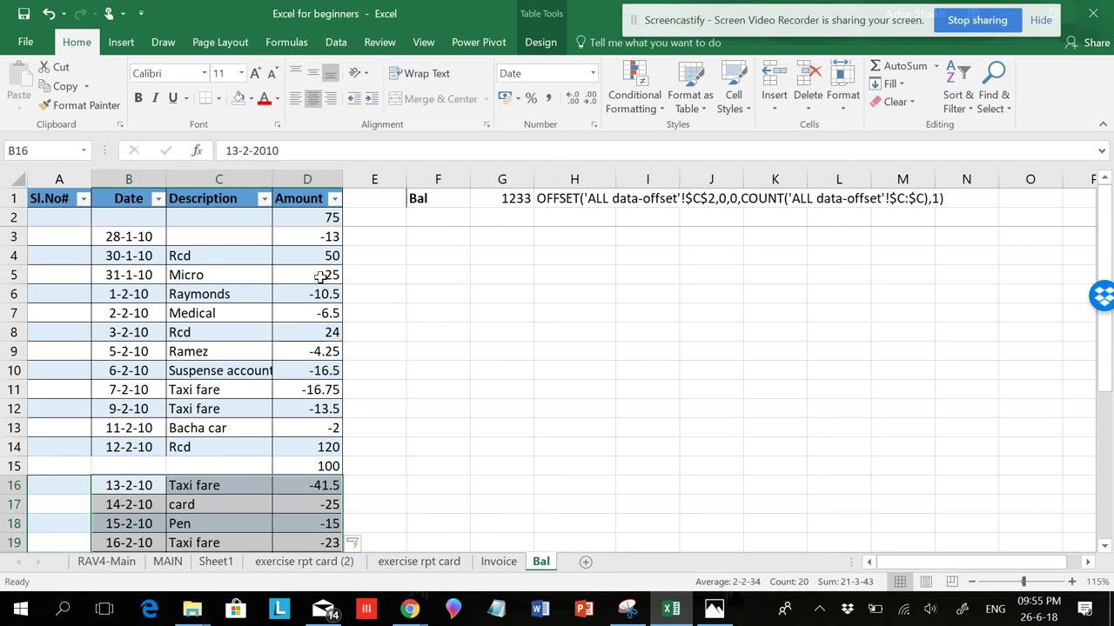
scroll(266, 330, down, 1)
scroll(266, 331, down, 1)
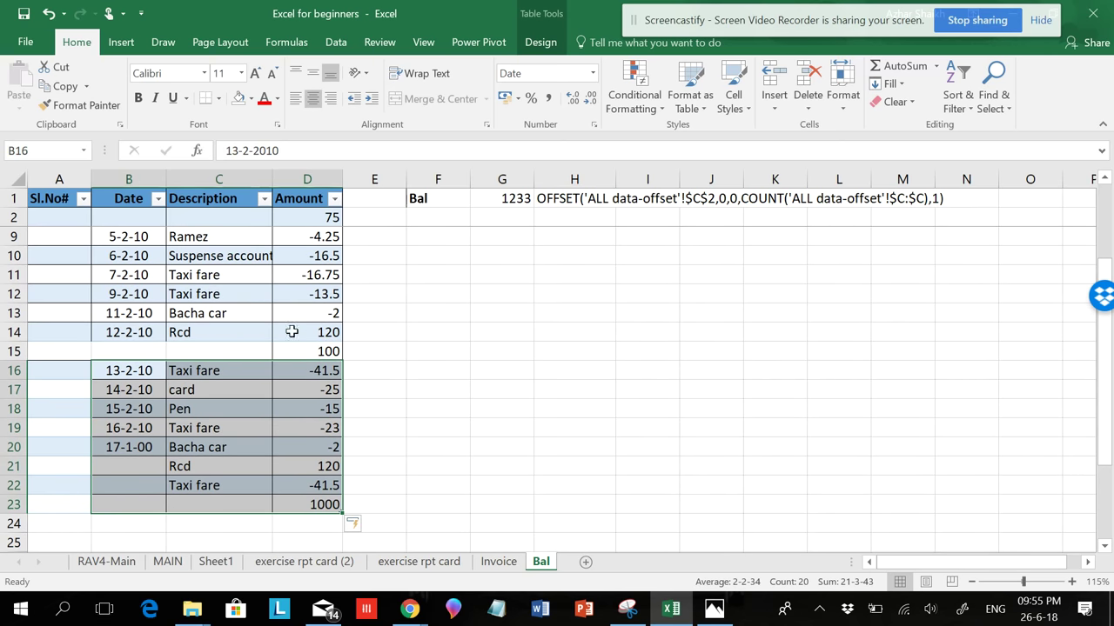
scroll(292, 332, up, 1)
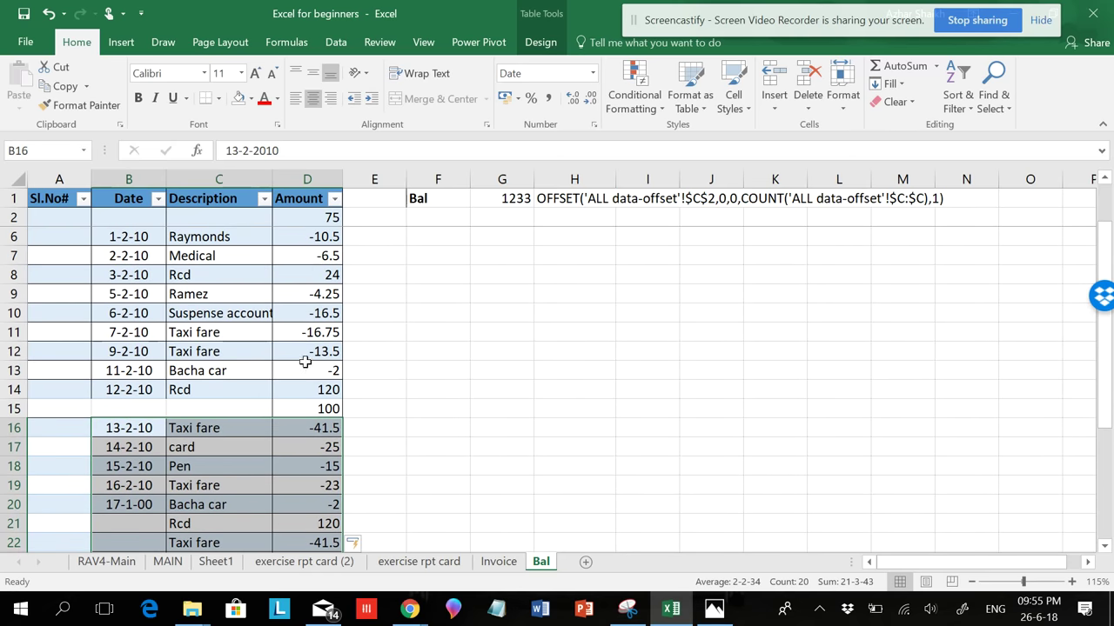
scroll(277, 362, up, 1)
scroll(281, 346, down, 3)
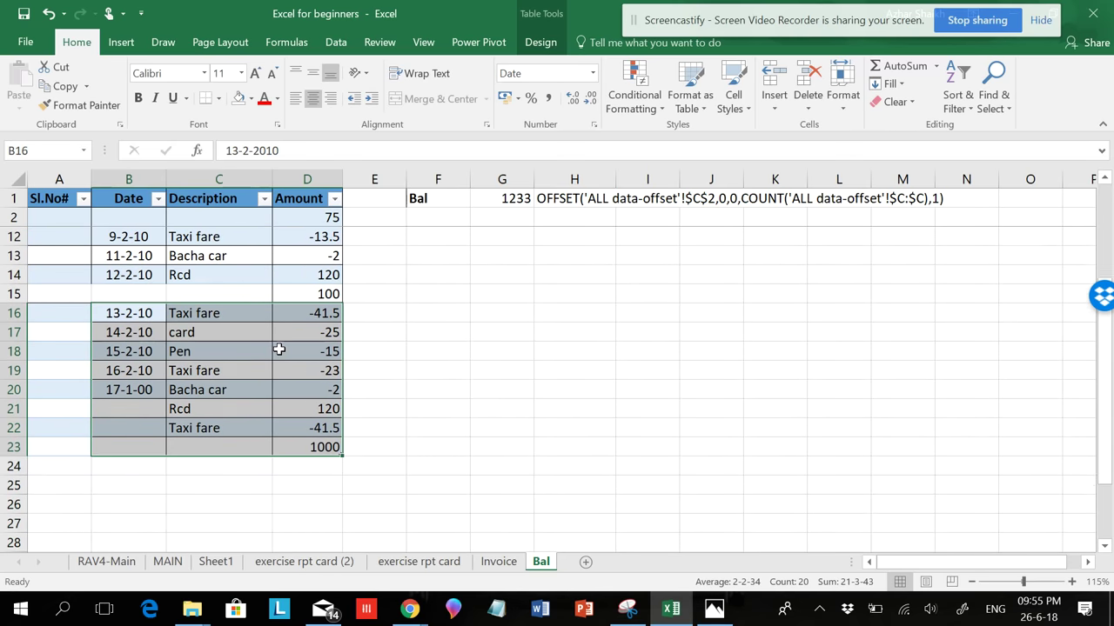
scroll(281, 348, up, 2)
scroll(281, 351, up, 1)
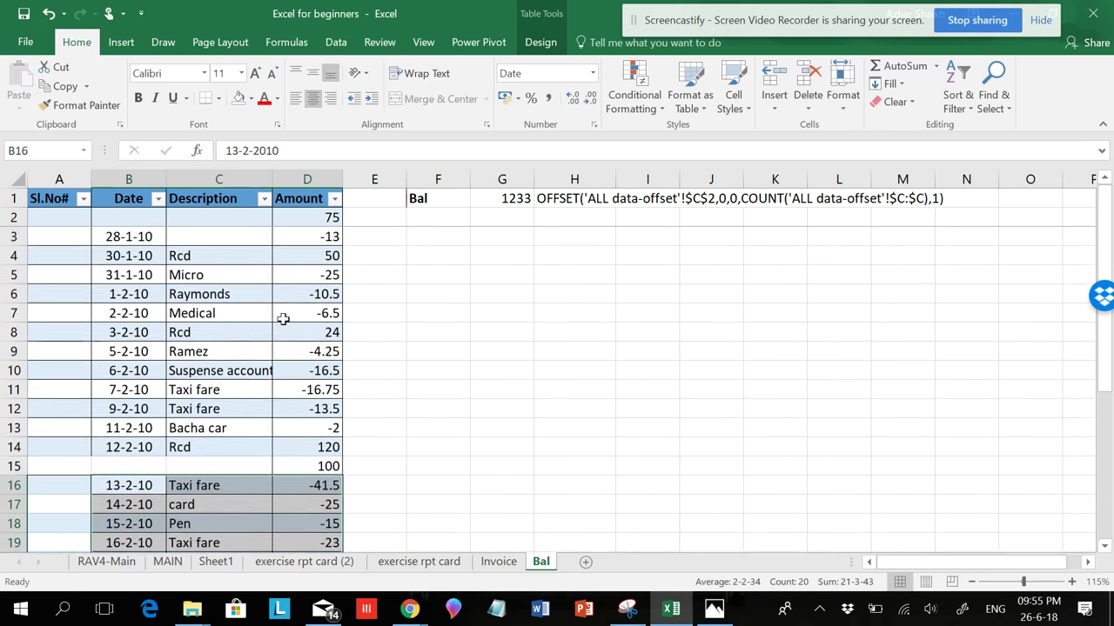
click(514, 200)
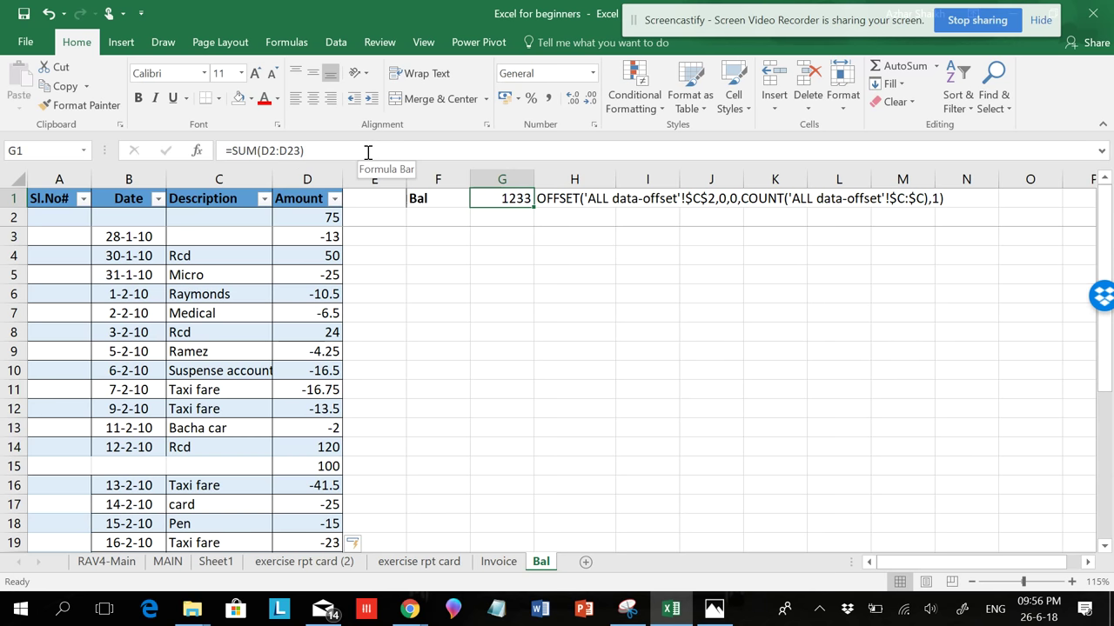
Clear the OFFSET text in H1 and change G1 to =SUM(D2:D23)*10%, showing 123.3
click(557, 198)
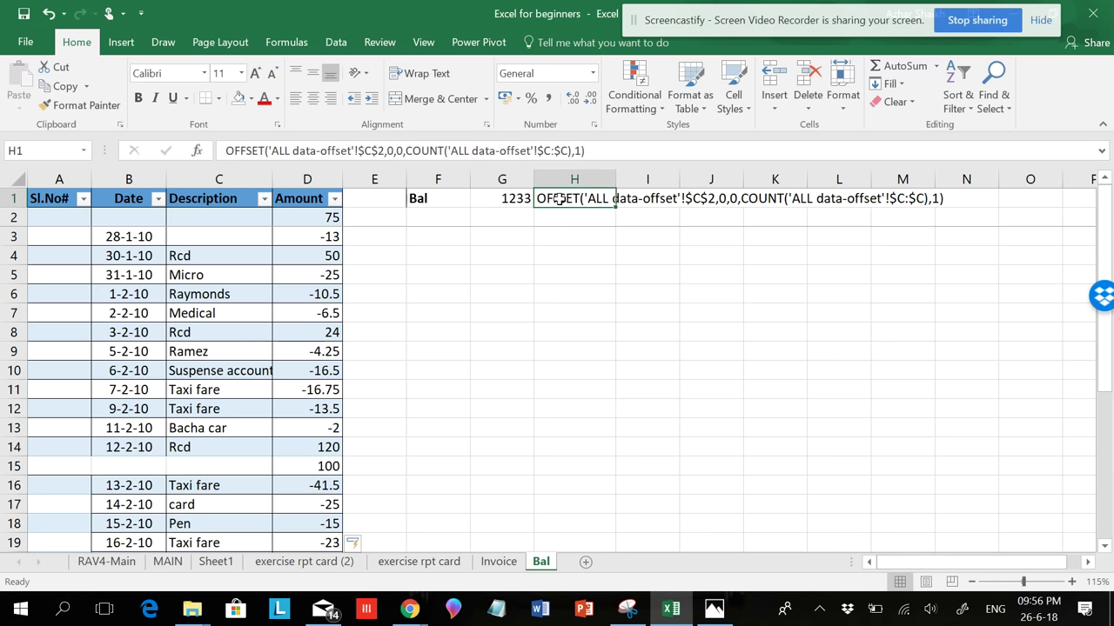
key(Delete)
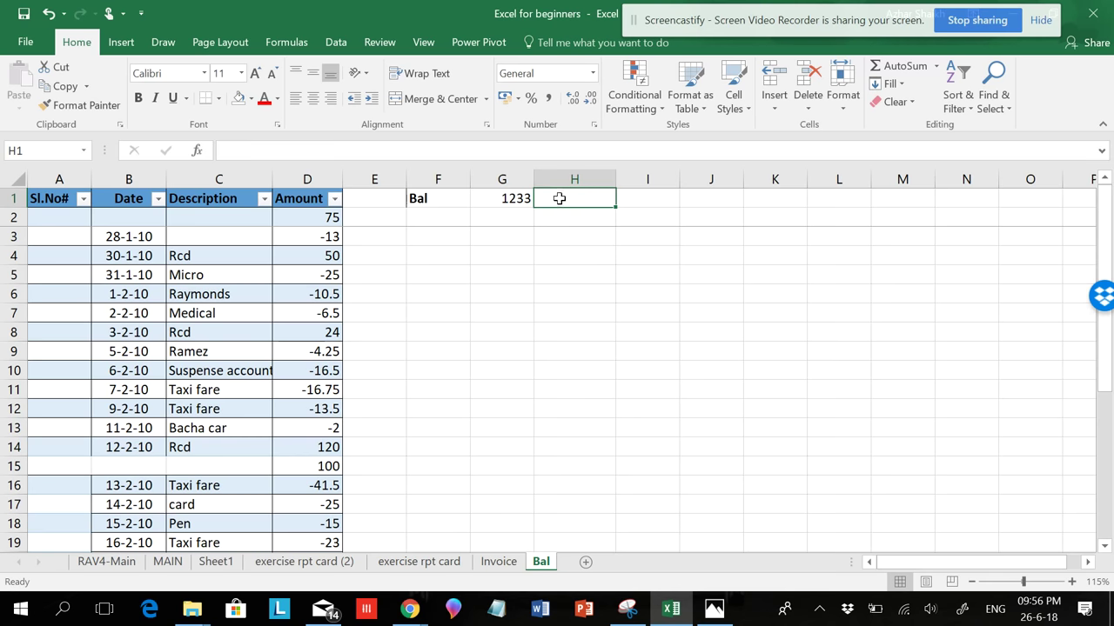
click(504, 199)
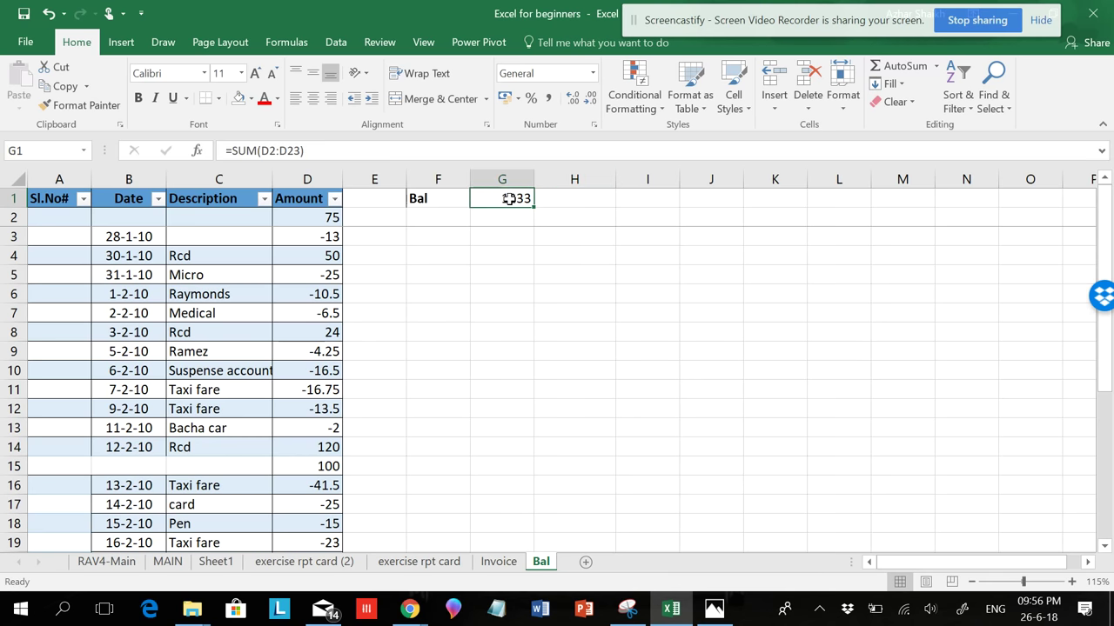
click(306, 150)
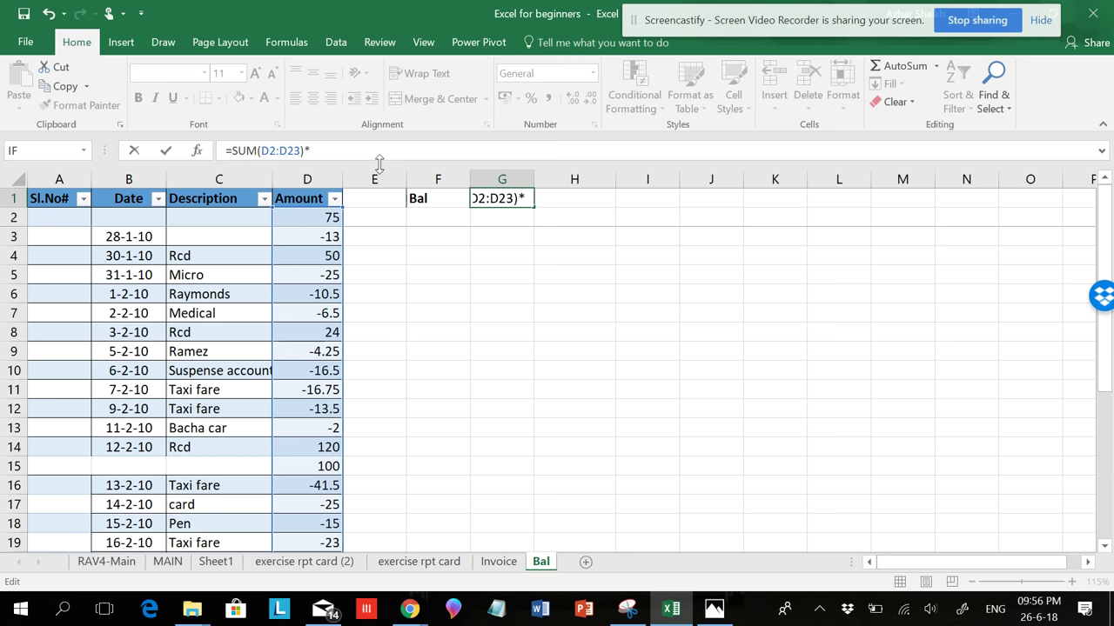
text(10)
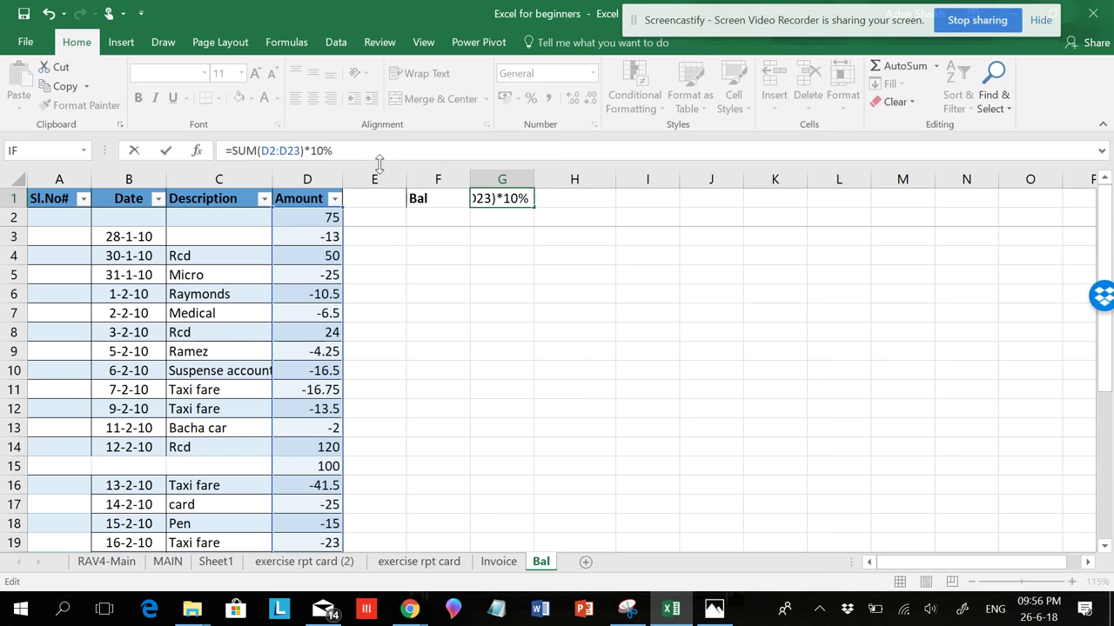
key(Return)
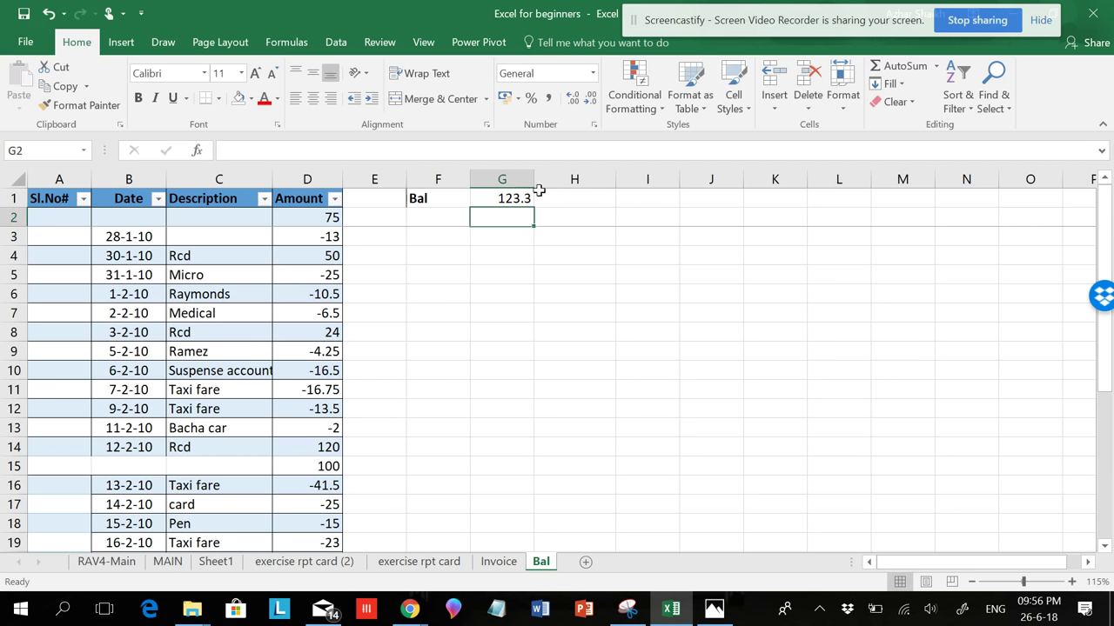
click(521, 200)
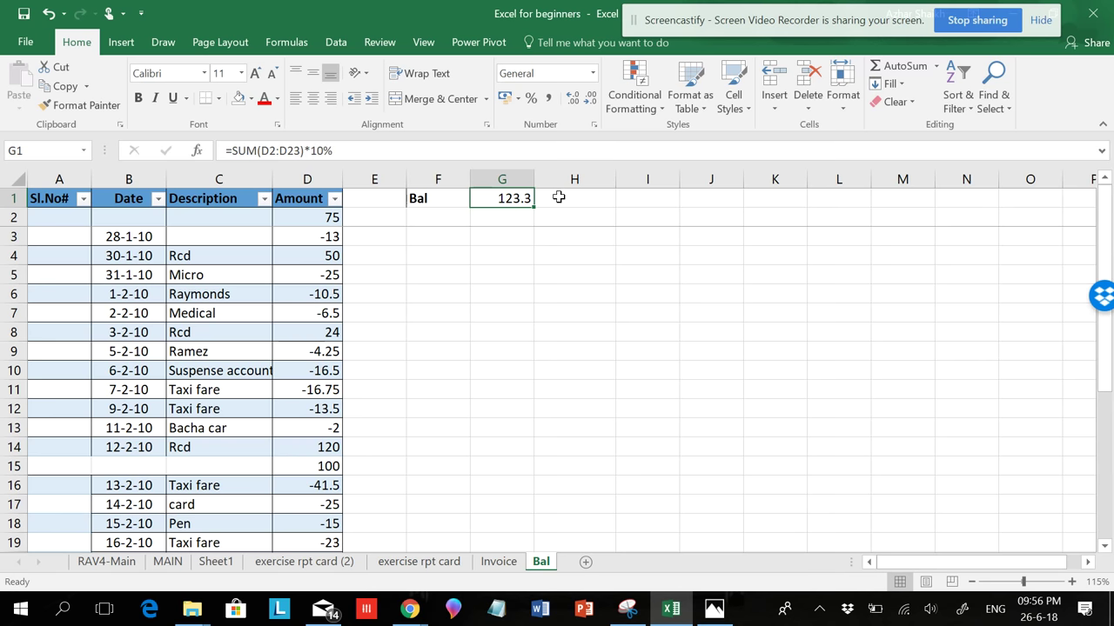
click(558, 197)
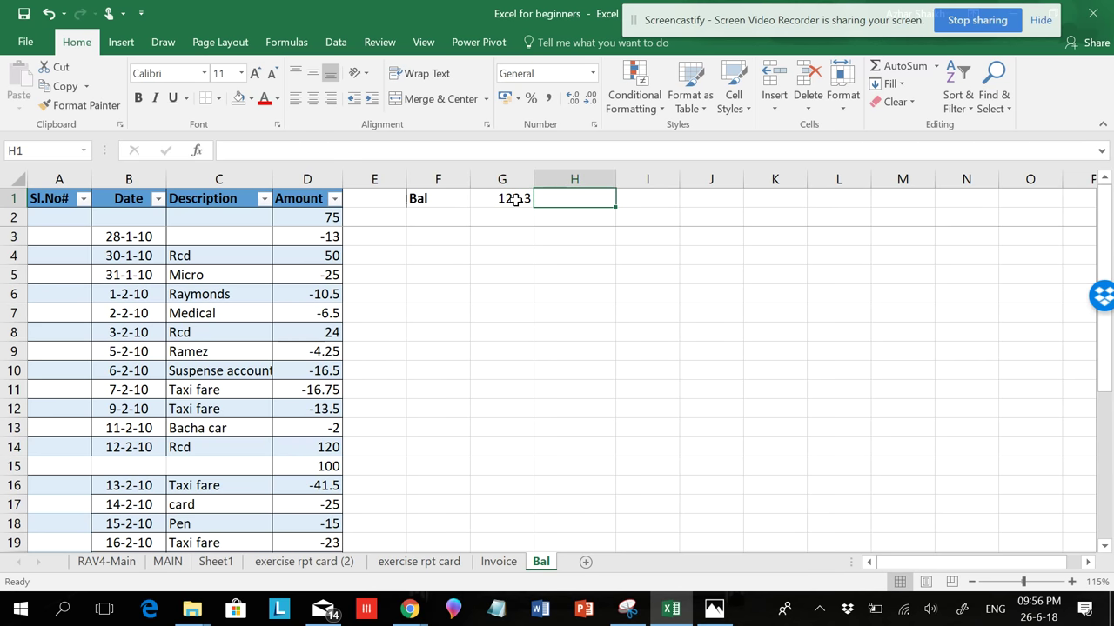
Enter 1000 in H1
click(517, 200)
click(550, 199)
text(1000)
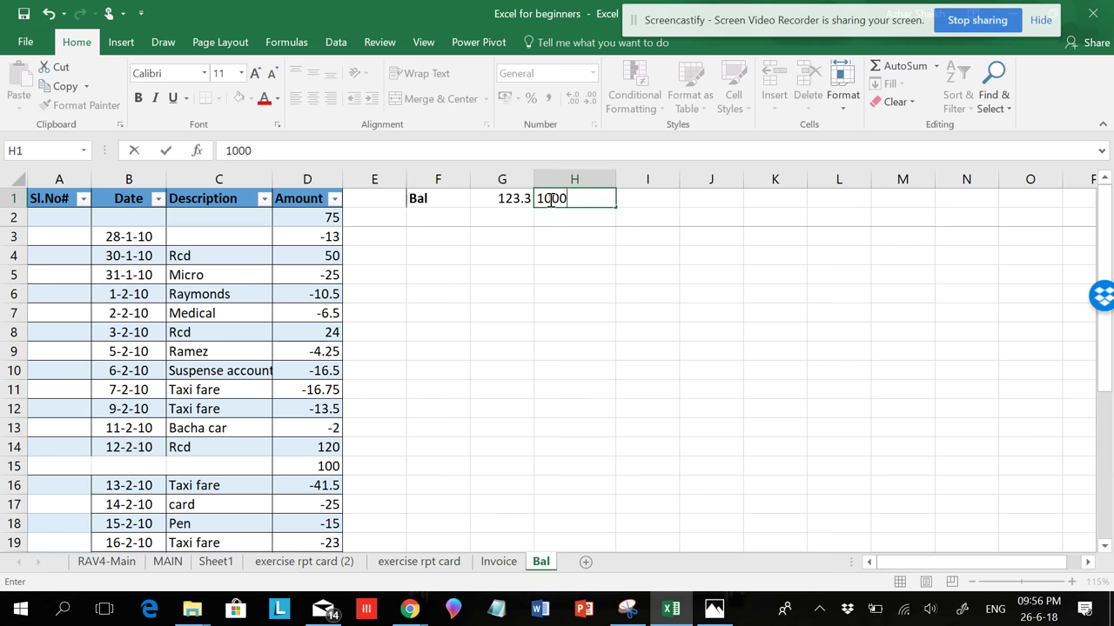
key(Return)
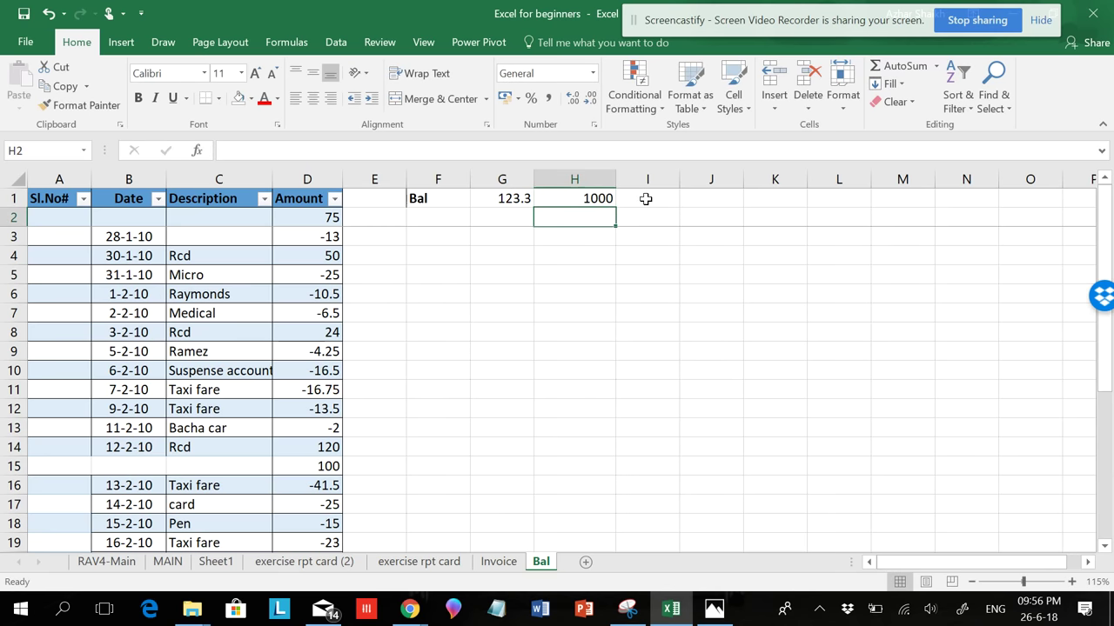
Enter =G1+H1 in I1 to total the balance and 1000, giving 1123.3
click(645, 200)
text(=)
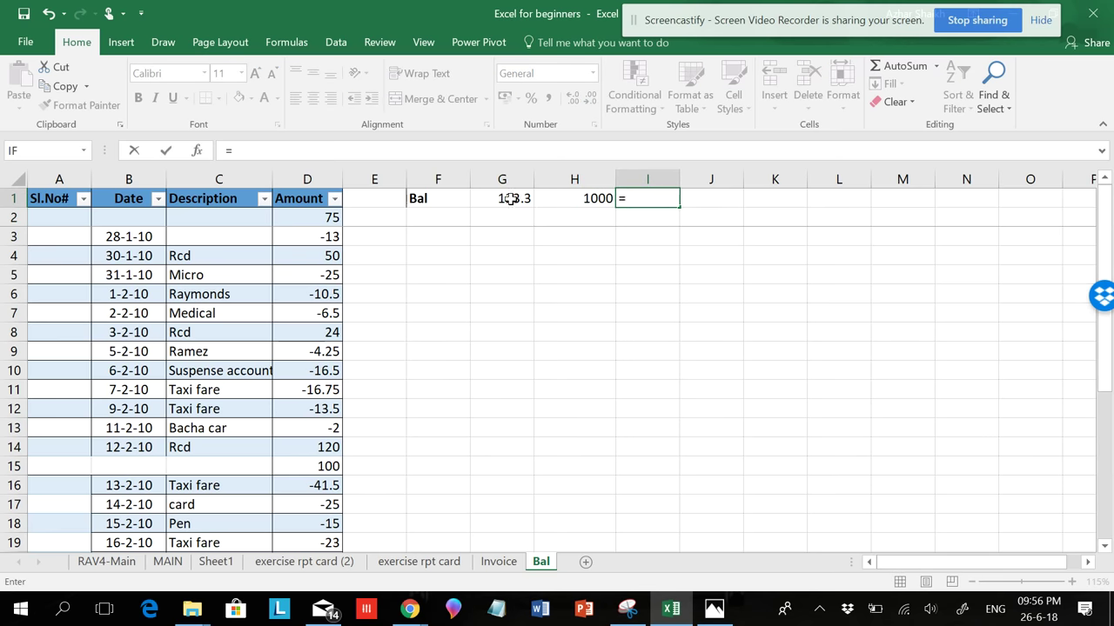
click(511, 199)
text(+)
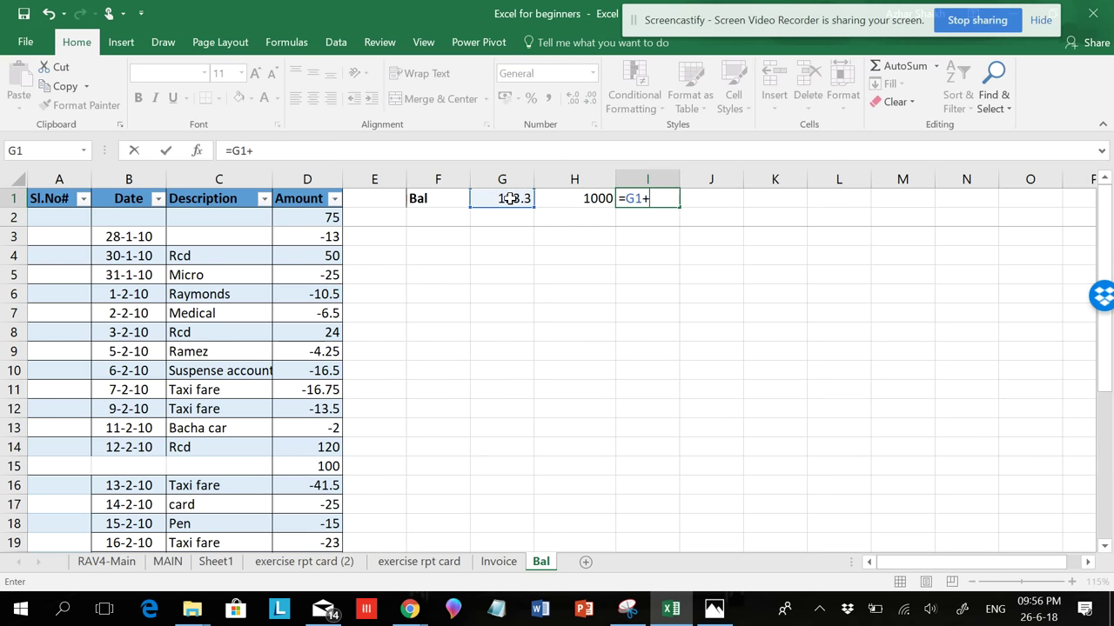
click(583, 199)
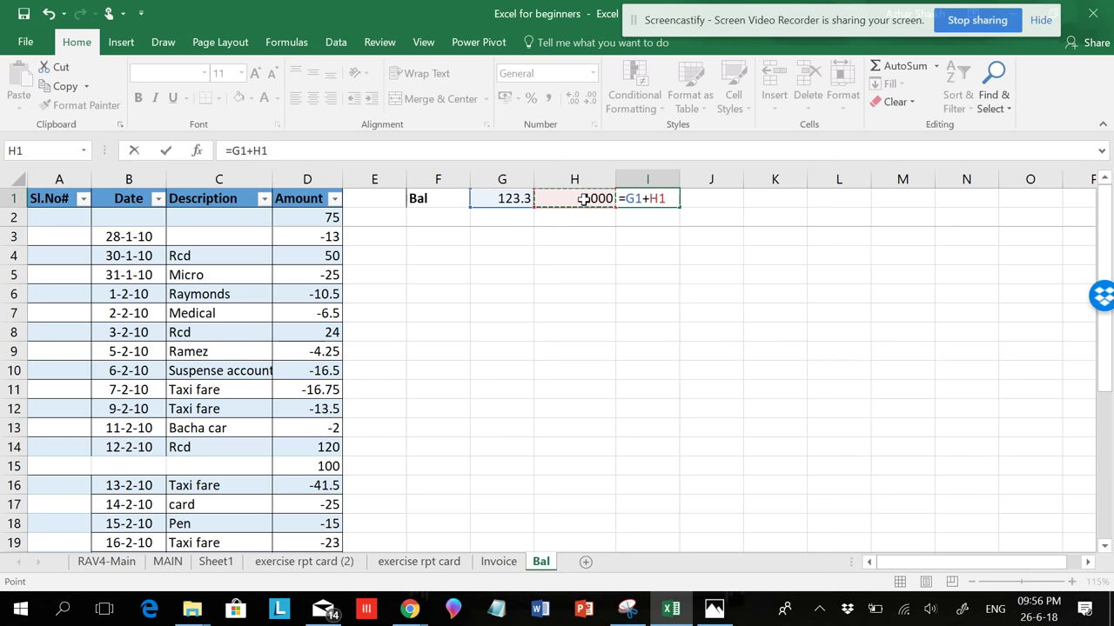
key(Return)
click(648, 199)
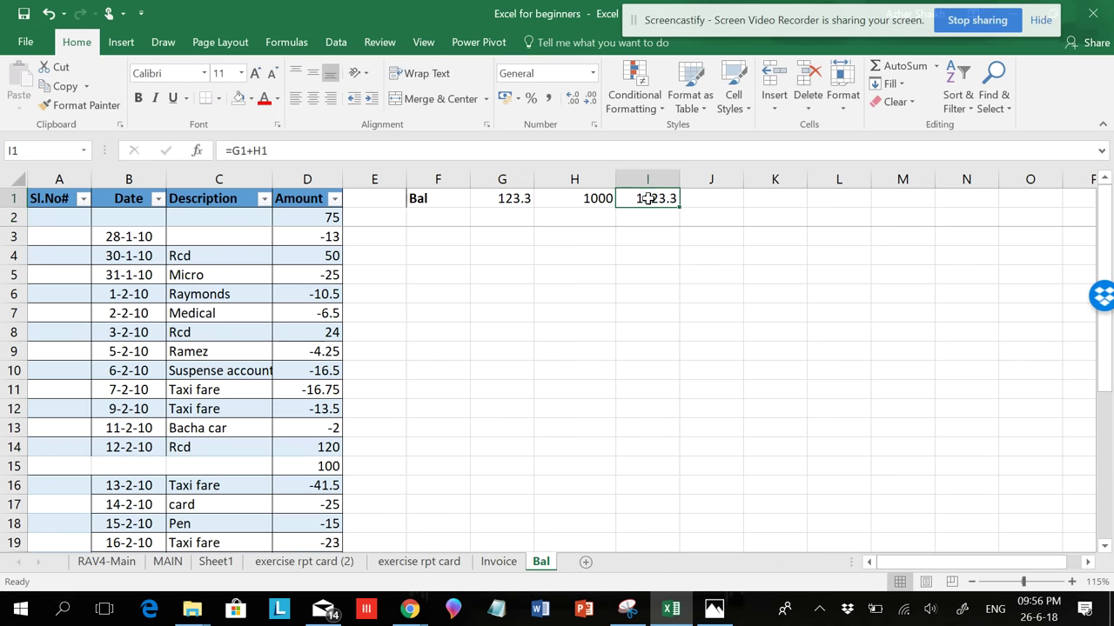
click(527, 198)
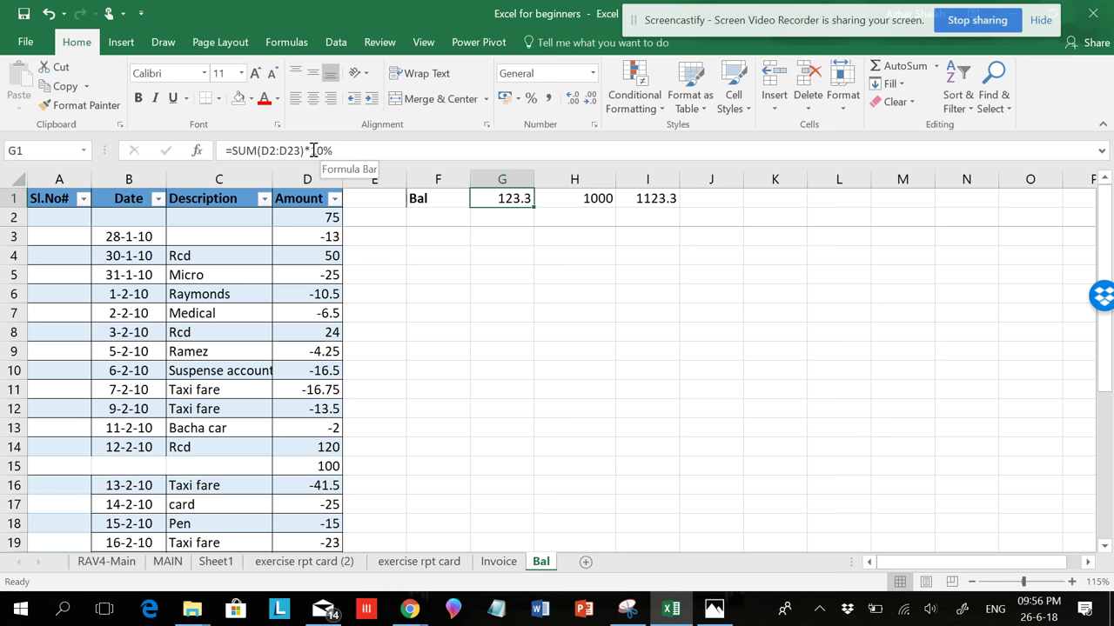
Change G1's formula to =SUM(D2:D23)/10%, giving 12330 and an I1 total of 13330
click(311, 150)
key(BackSpace)
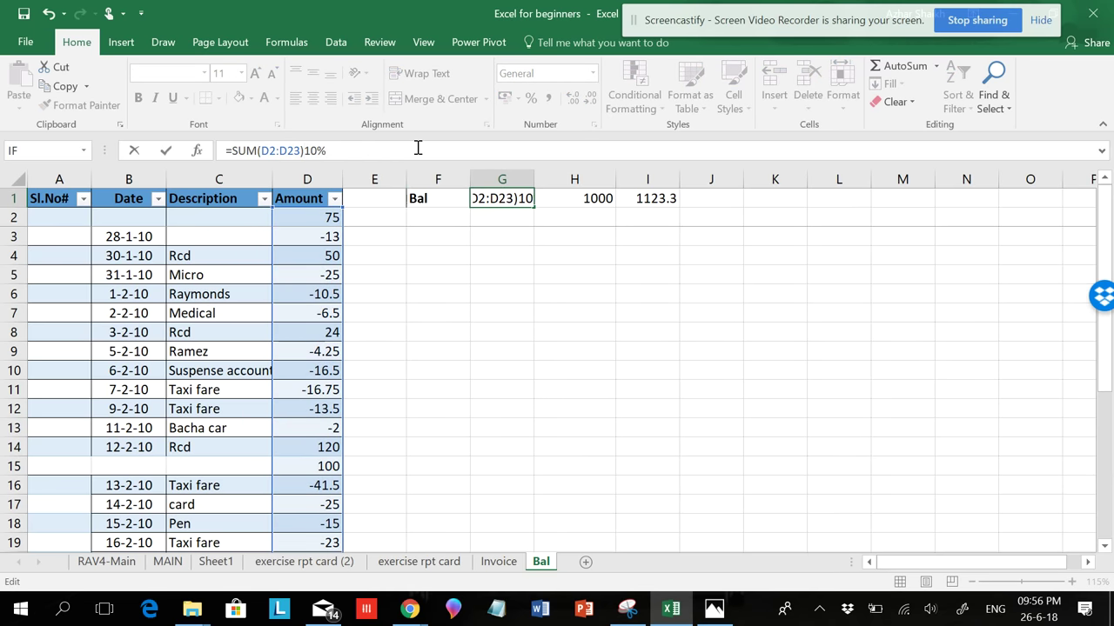
text(/)
key(Return)
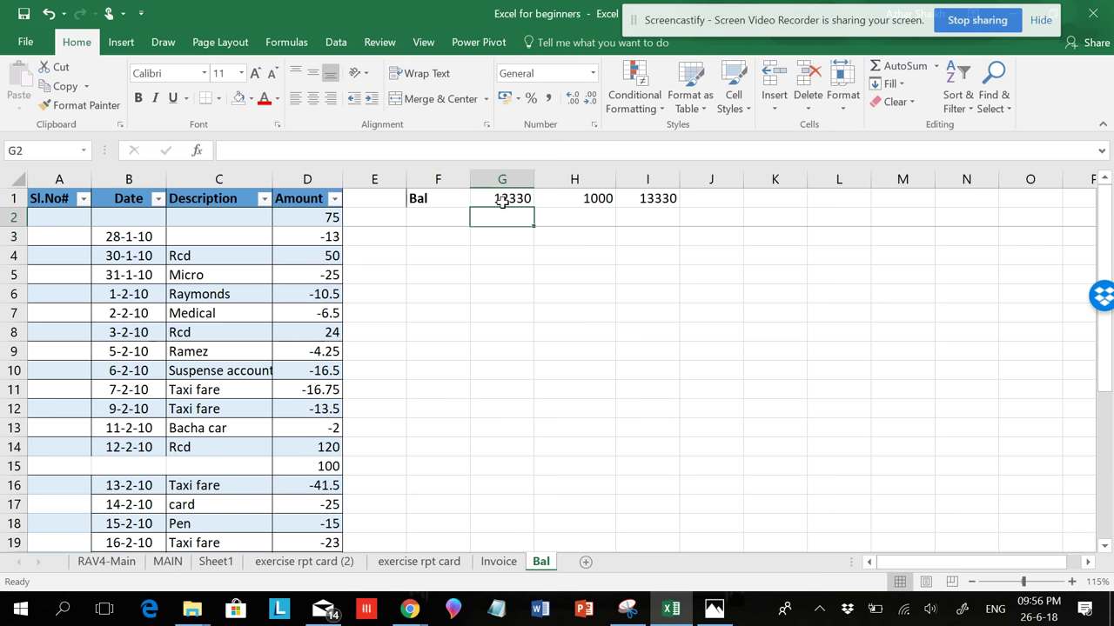
click(503, 200)
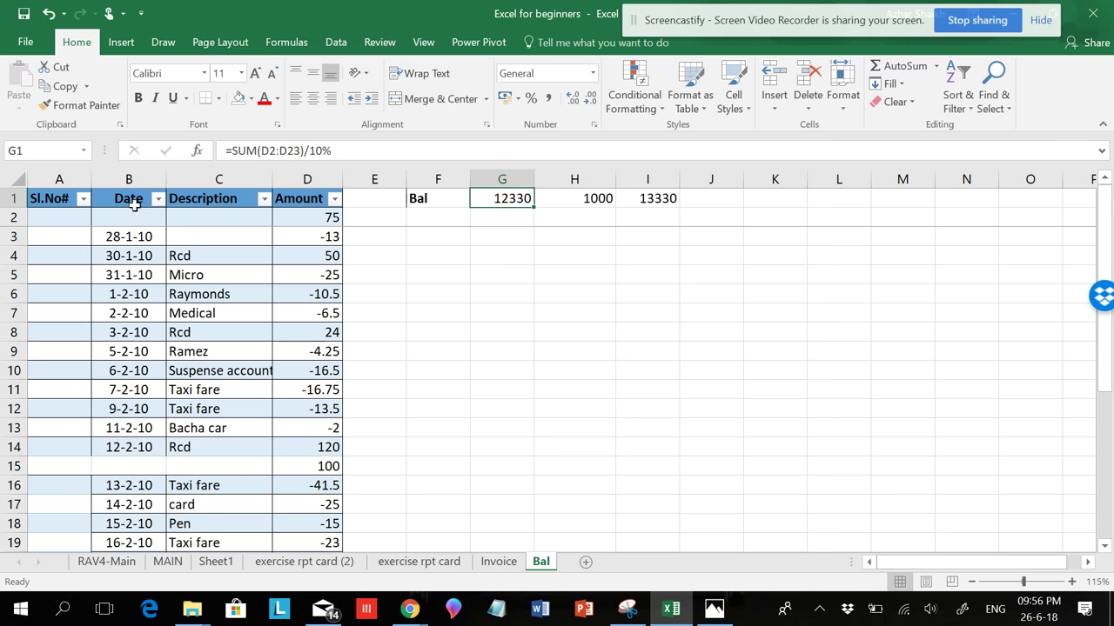
Paste the A1:D23 Amount table into A1 of a new Sheet2, then return to Bal's F1
mouse_move(61, 198)
mouse_down()
mouse_move(314, 386)
mouse_move(283, 561)
mouse_up()
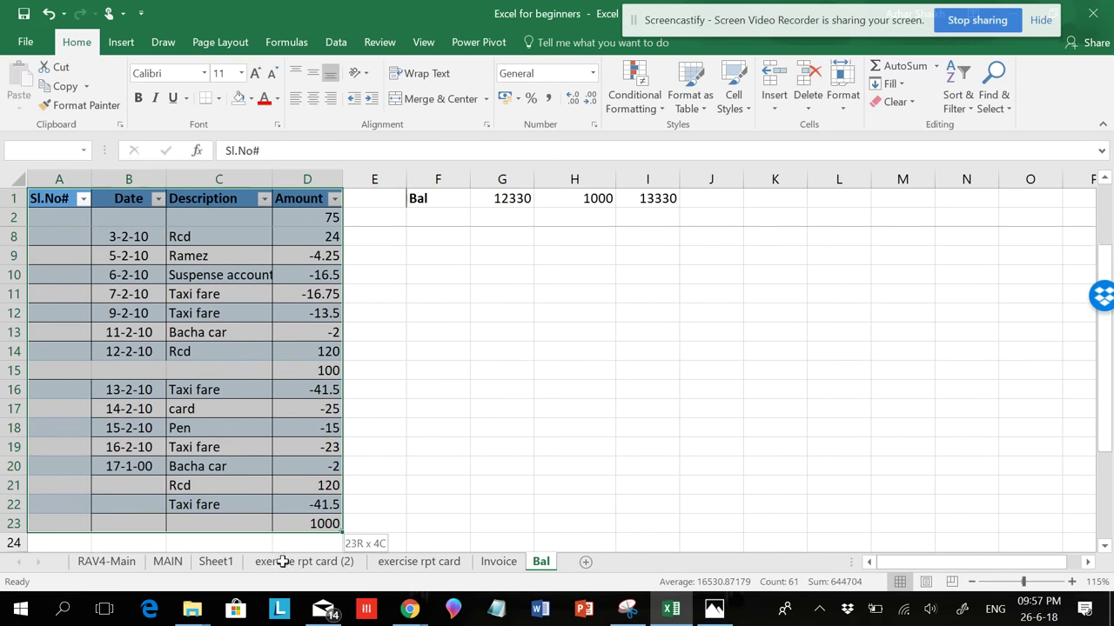
drag(283, 561, 291, 522)
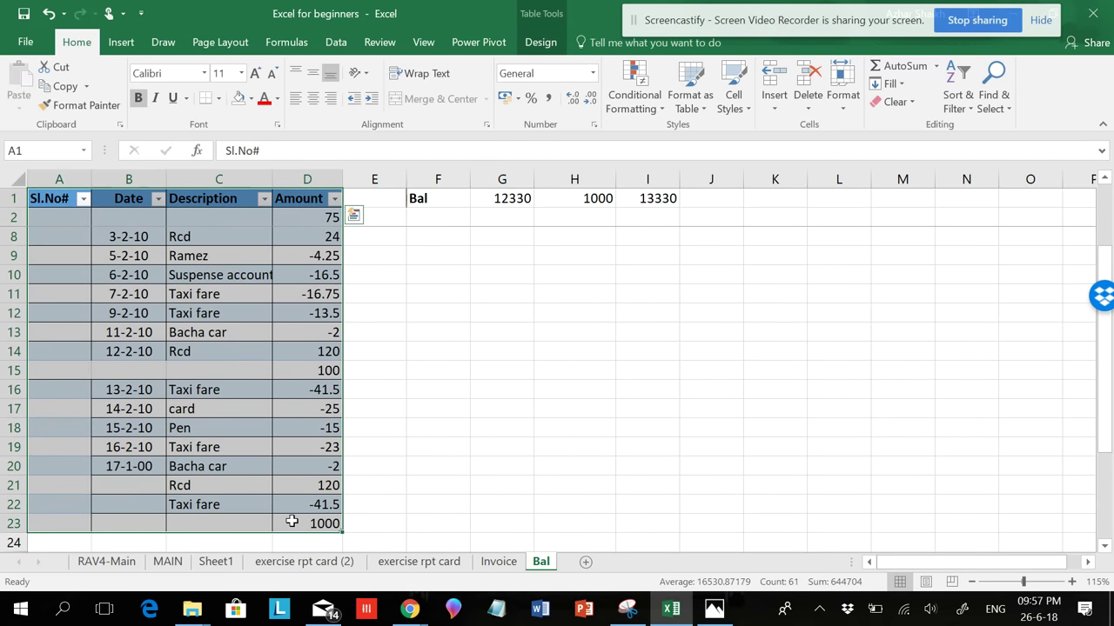
key(ctrl+c)
scroll(459, 361, up, 1)
scroll(592, 459, up, 1)
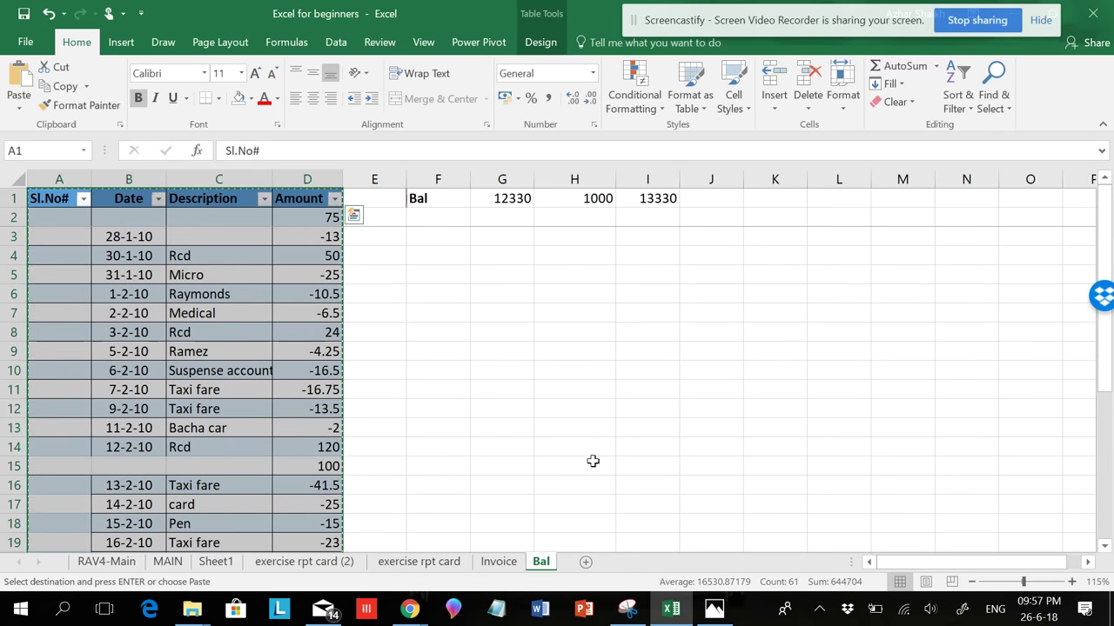
click(587, 566)
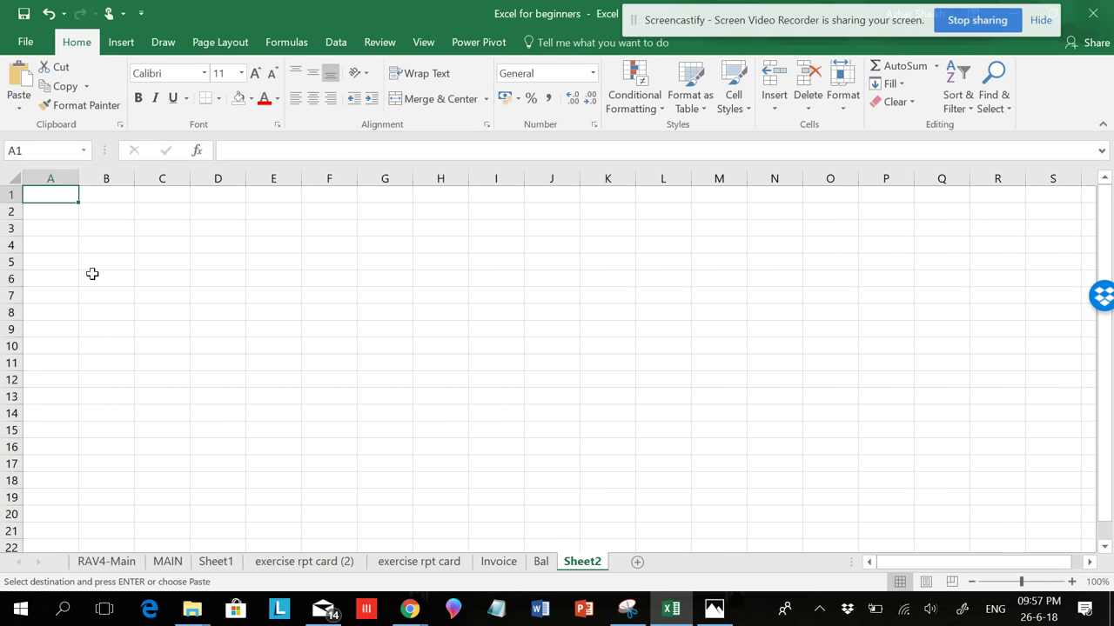
key(ctrl+v)
scroll(117, 277, down, 1)
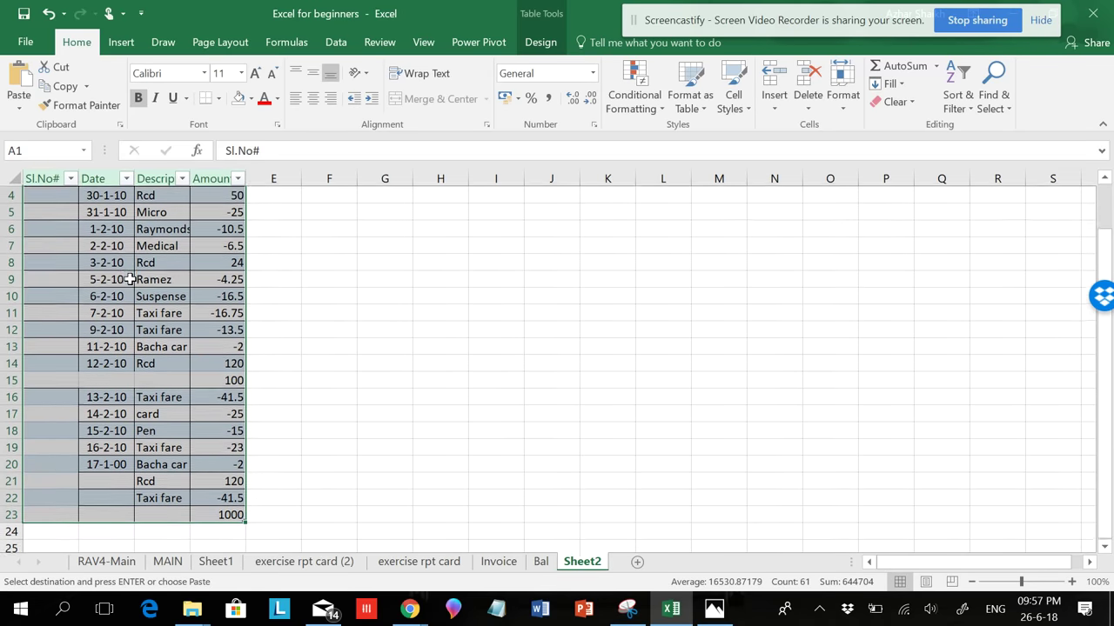
scroll(188, 337, up, 1)
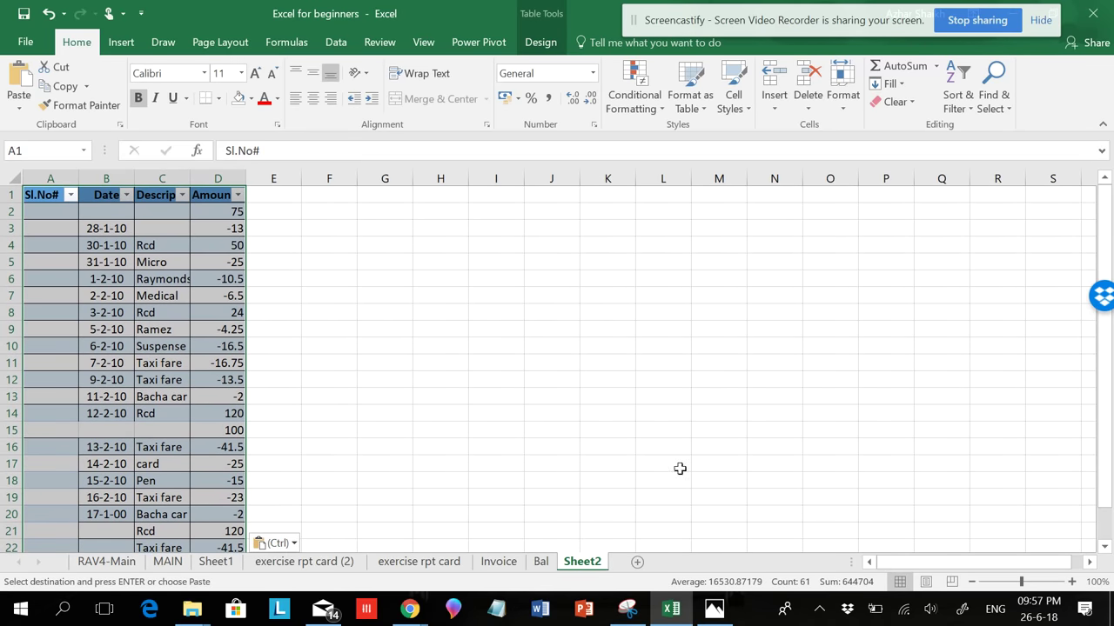
click(541, 564)
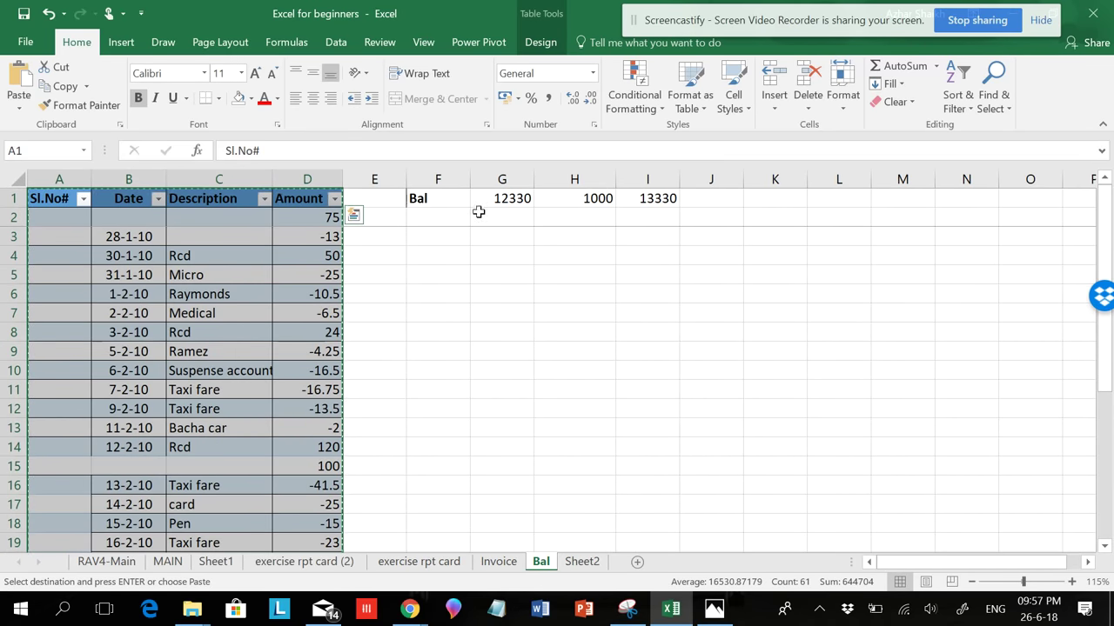
click(441, 197)
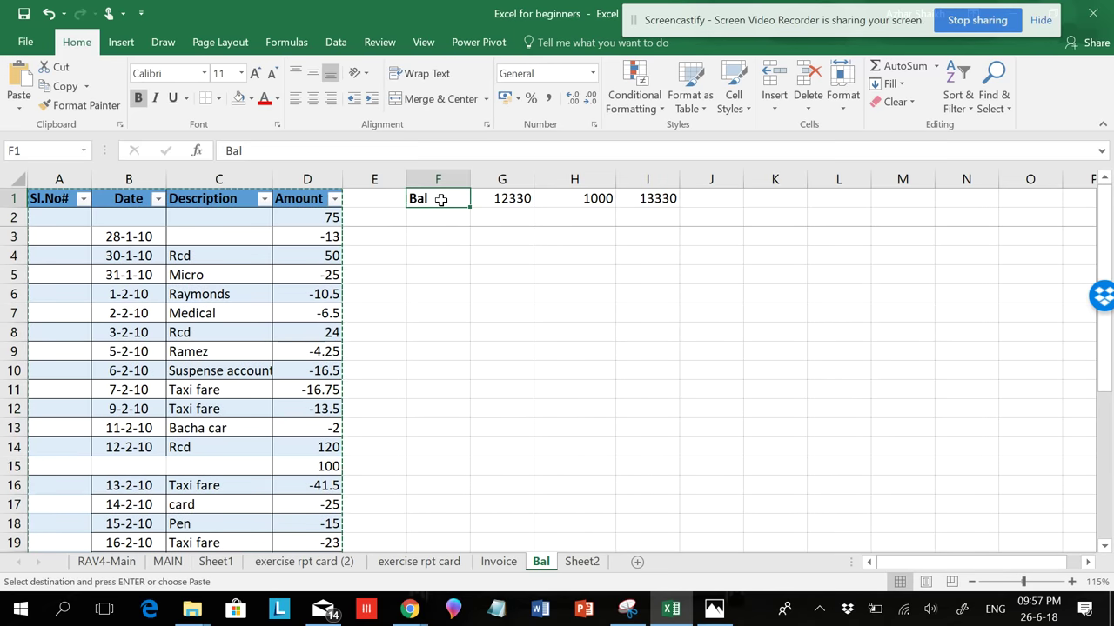
Begin editing G1's formula, then cancel with Esc, keeping =SUM(D2:D23)/10%
click(503, 200)
click(342, 151)
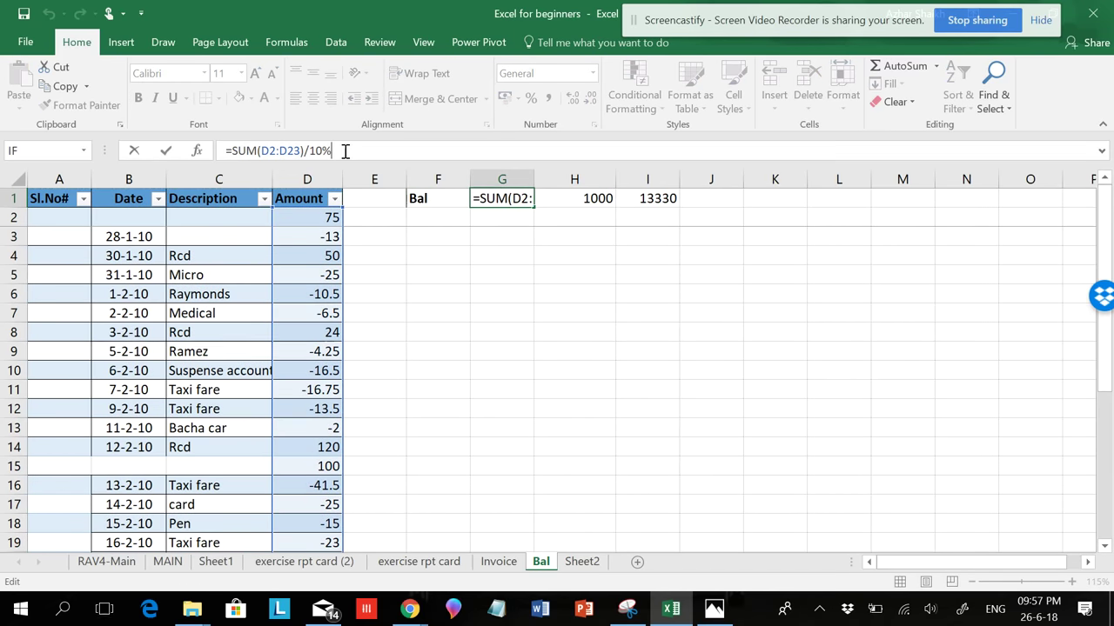
key(BackSpace)
key(BackSpace)
text(+)
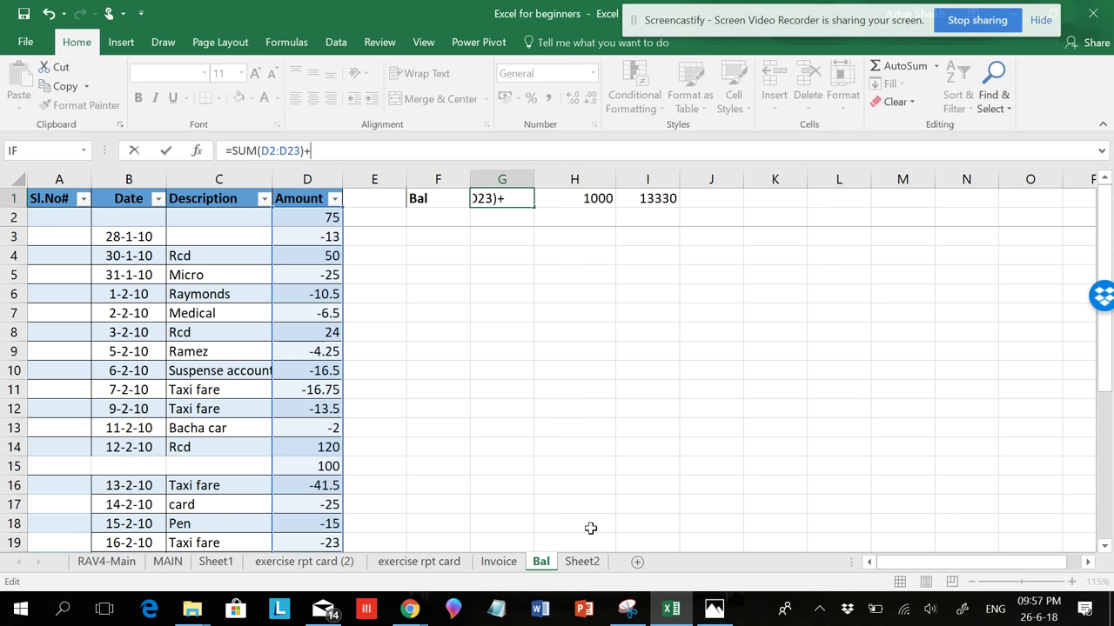
click(582, 562)
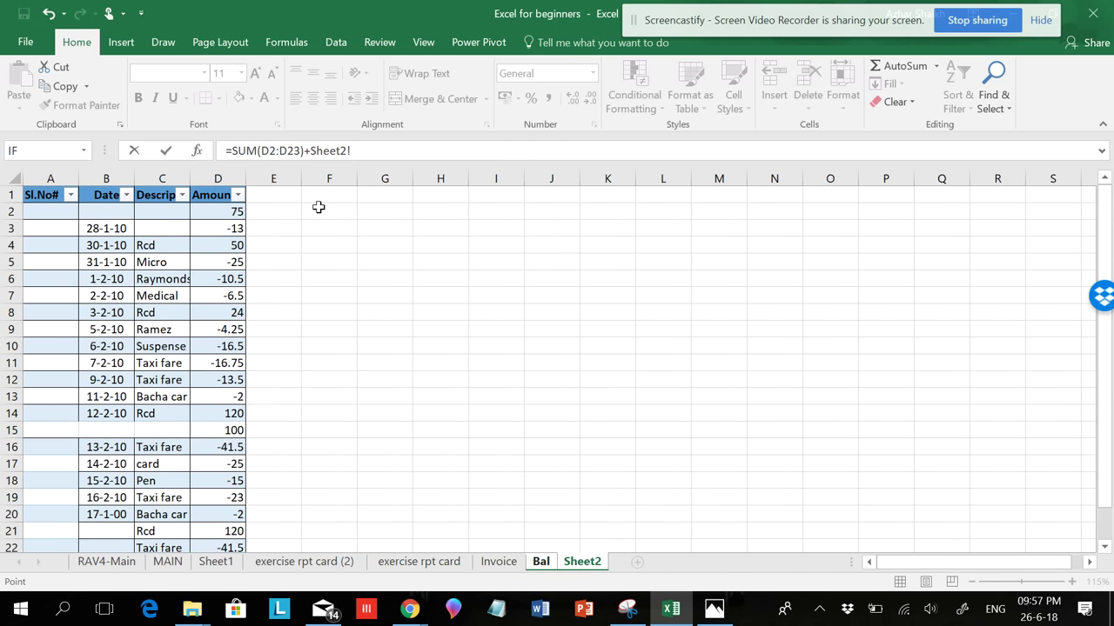
key(Escape)
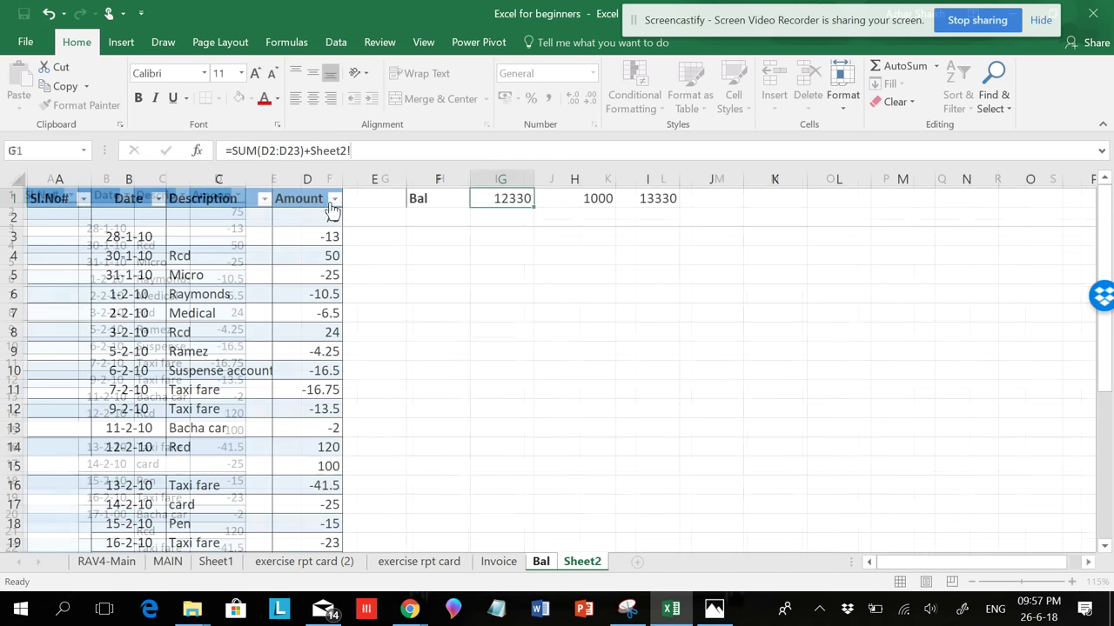
Glance at Sheet2, then copy the Bal label and 12330 balance in F1:G1
click(583, 562)
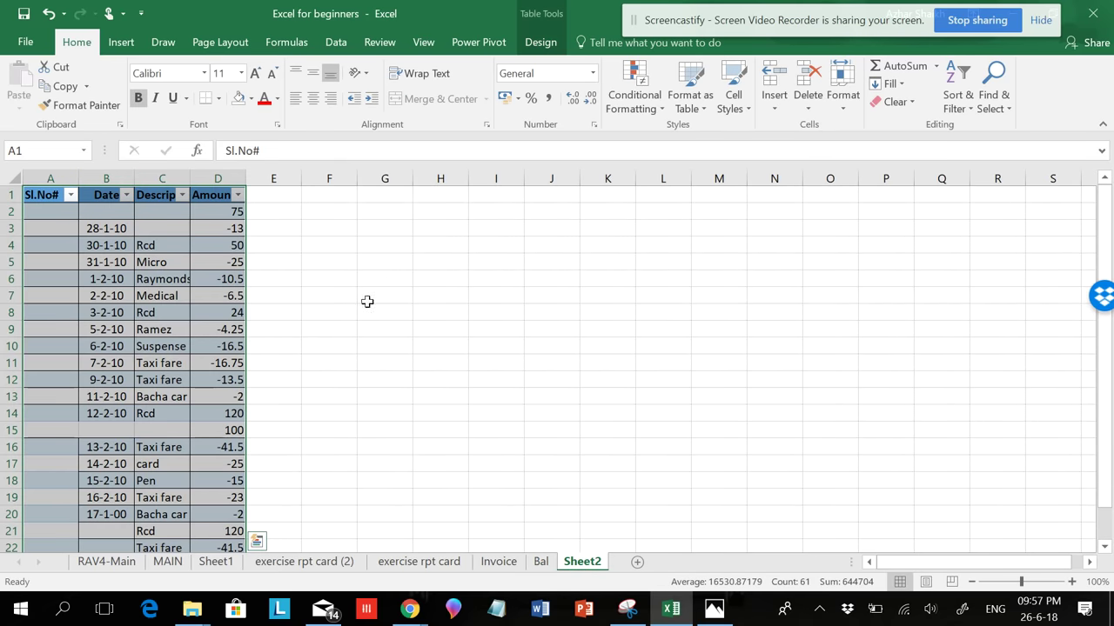
click(550, 563)
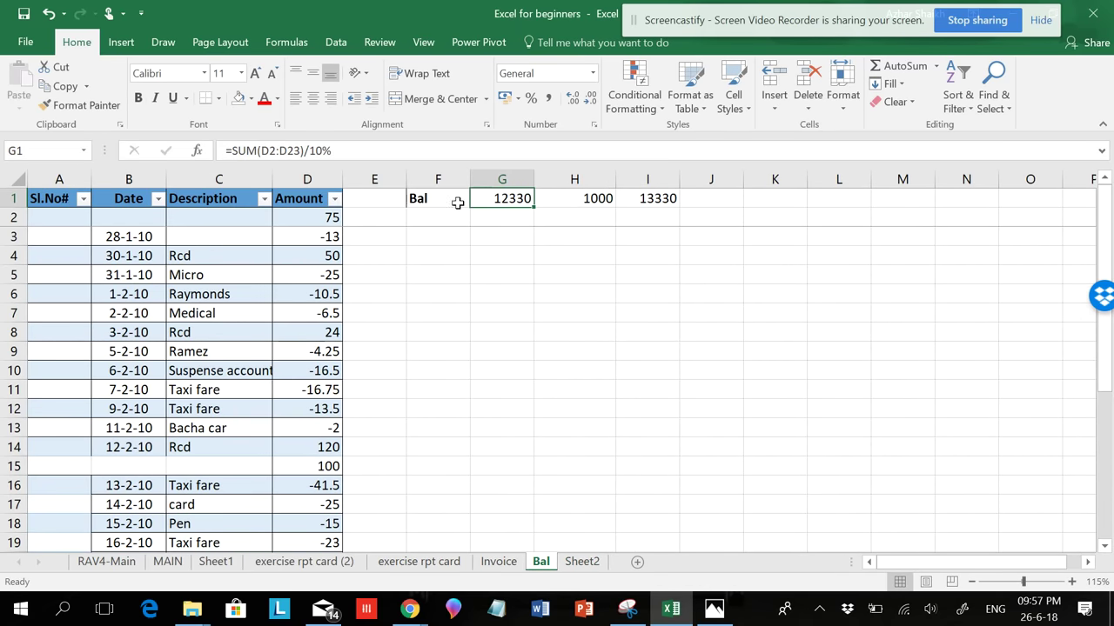
drag(442, 199, 506, 199)
key(ctrl+c)
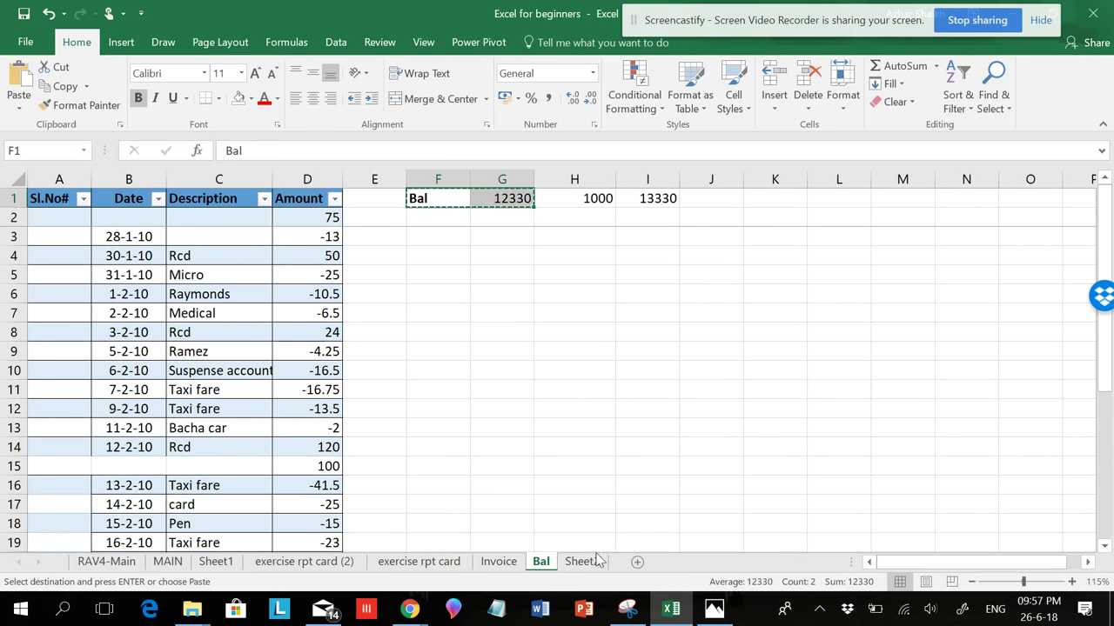
Paste the Bal label and balance into F1:G1 on Sheet2
click(583, 562)
click(319, 198)
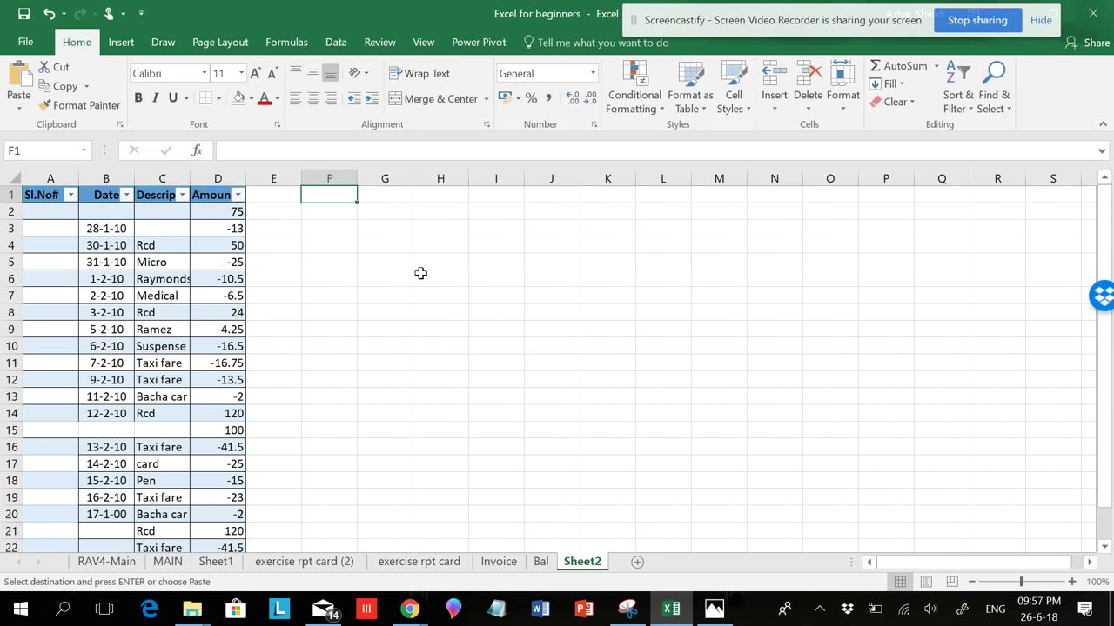
key(ctrl+v)
Strip /10% from G1 so it reads =SUM(D2:D23), showing 1233, and recheck its range
click(373, 231)
click(389, 196)
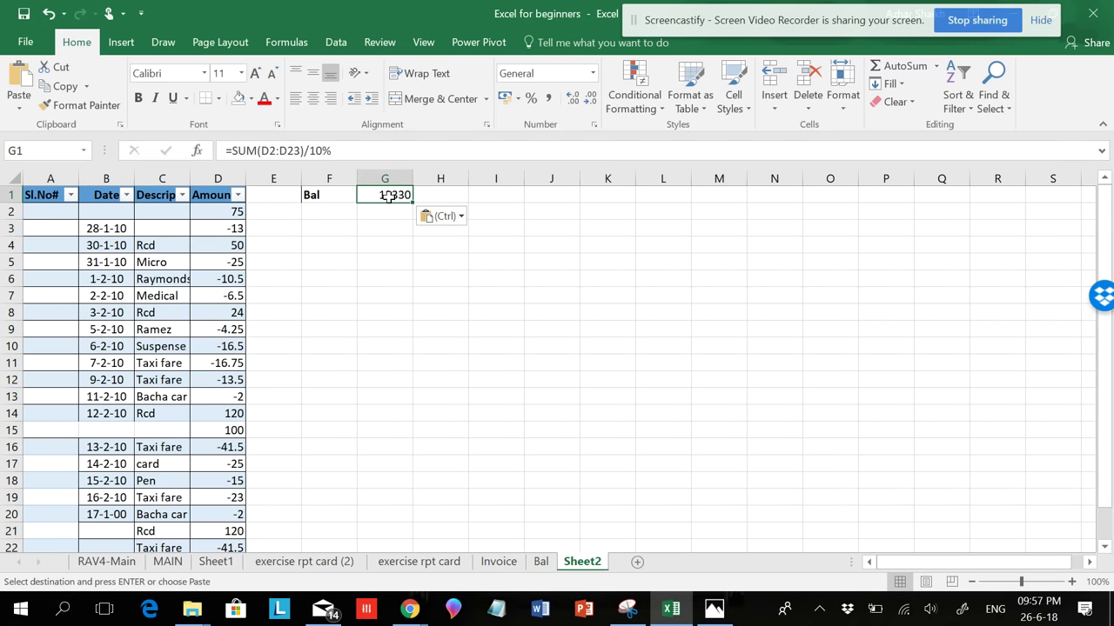
double_click(388, 196)
click(345, 151)
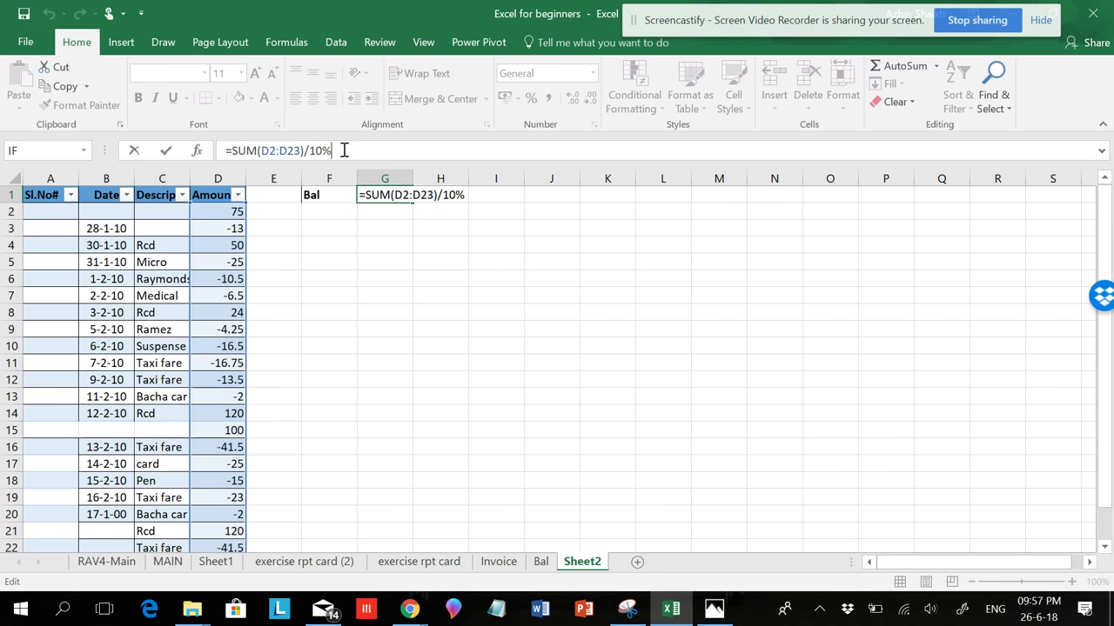
key(BackSpace)
key(BackSpace)
key(Return)
double_click(388, 194)
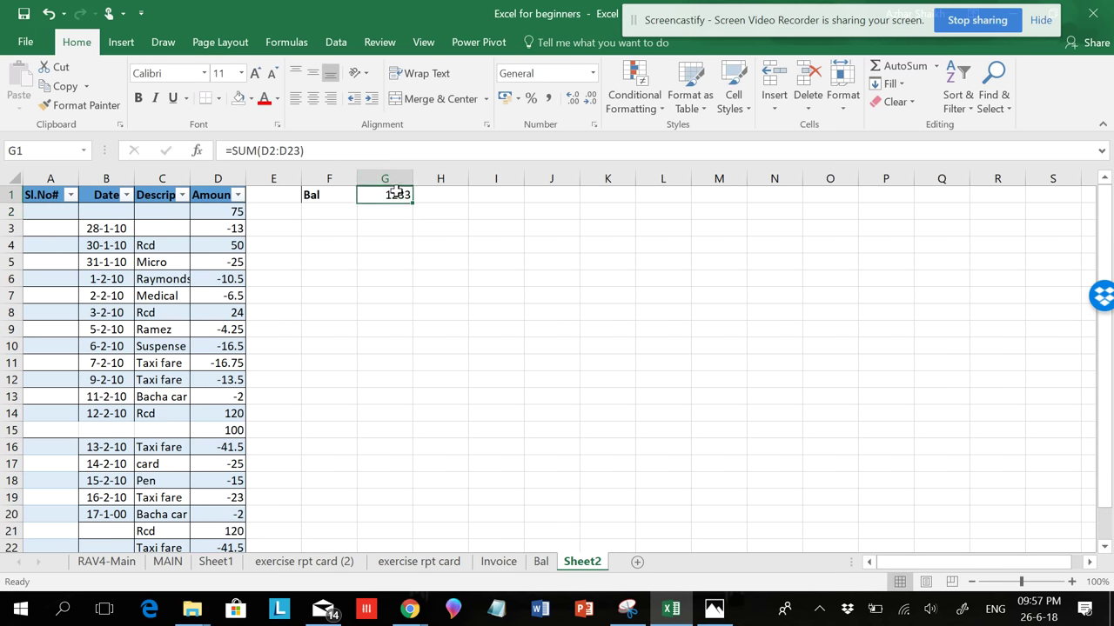
scroll(342, 228, down, 3)
scroll(343, 227, up, 3)
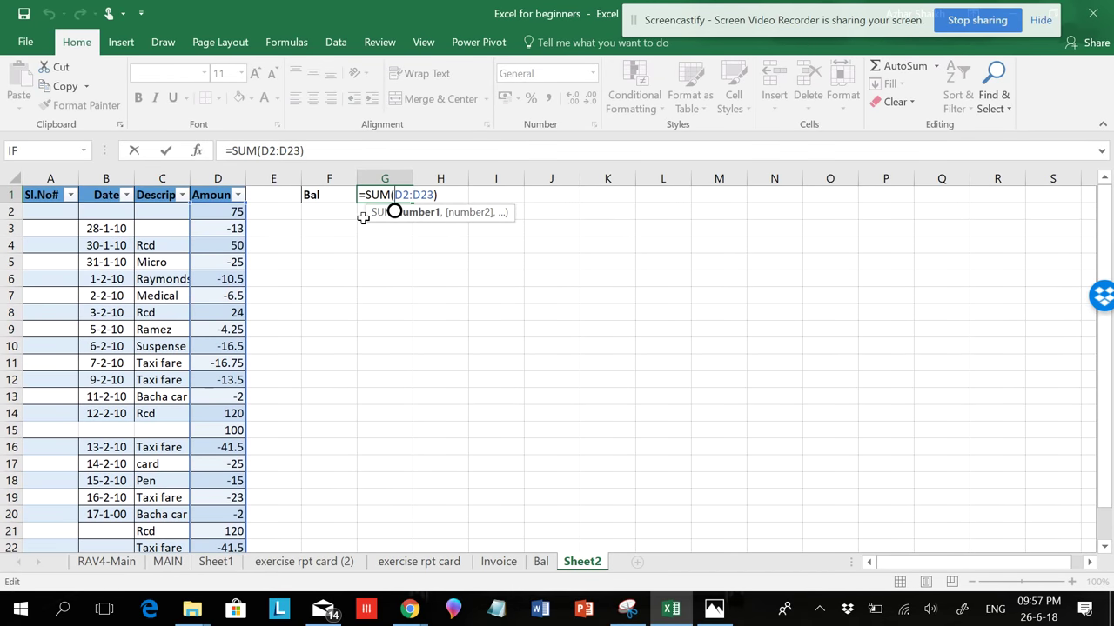
key(Escape)
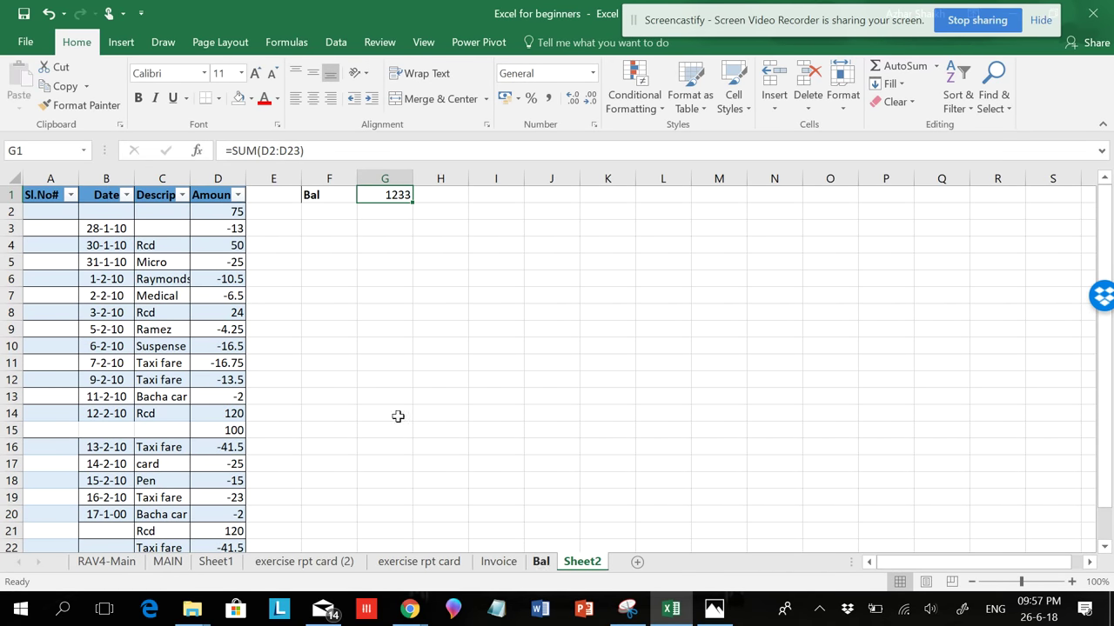
Edit the Bal sheet's G1 to drop /10% and add Sheet2's G1 balance
click(540, 561)
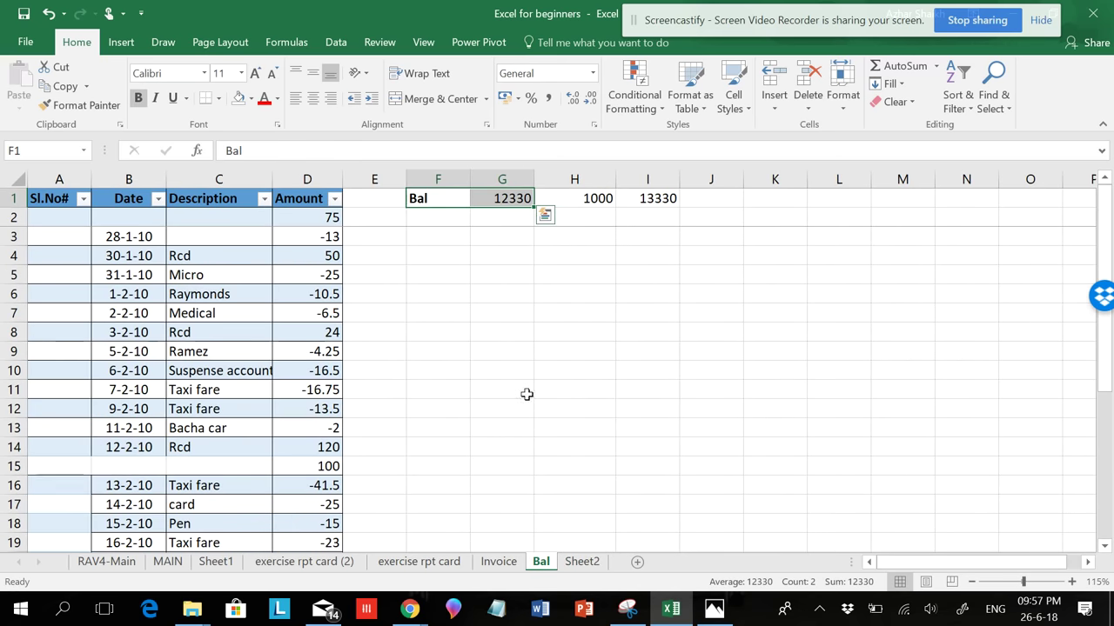
click(507, 200)
click(335, 150)
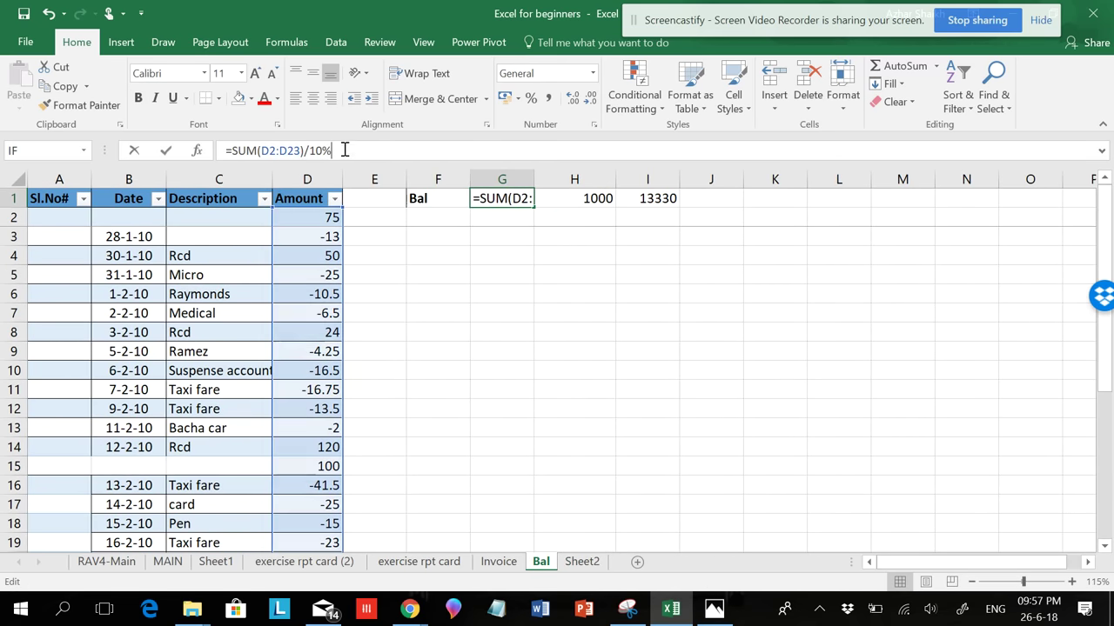
key(BackSpace)
key(BackSpace)
key(BackSpace)
key(BackSpace)
key(BackSpace)
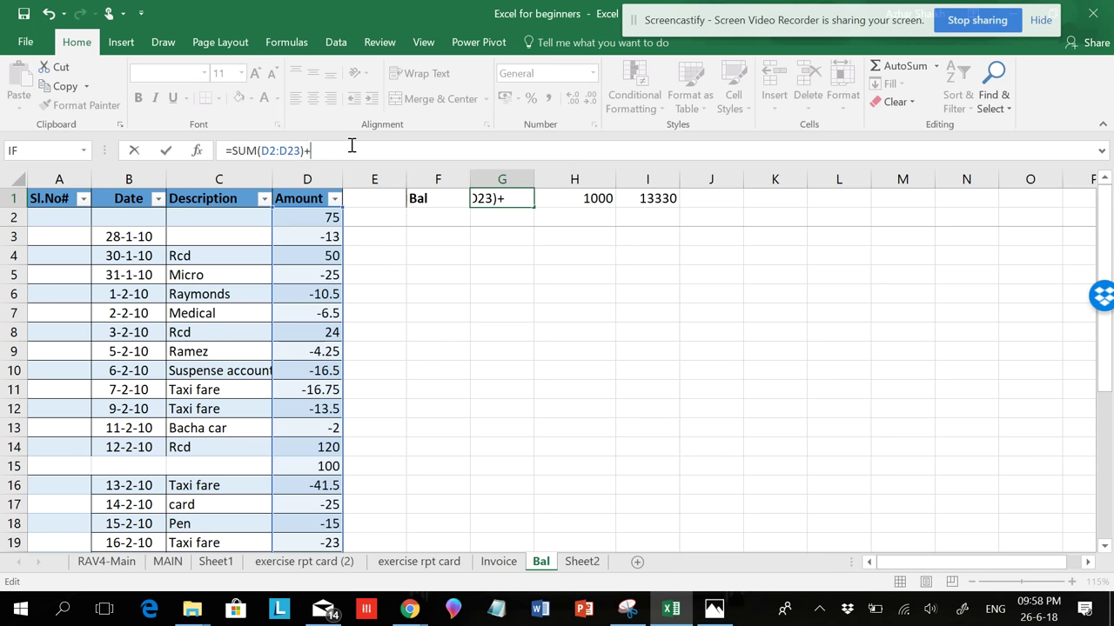
click(596, 562)
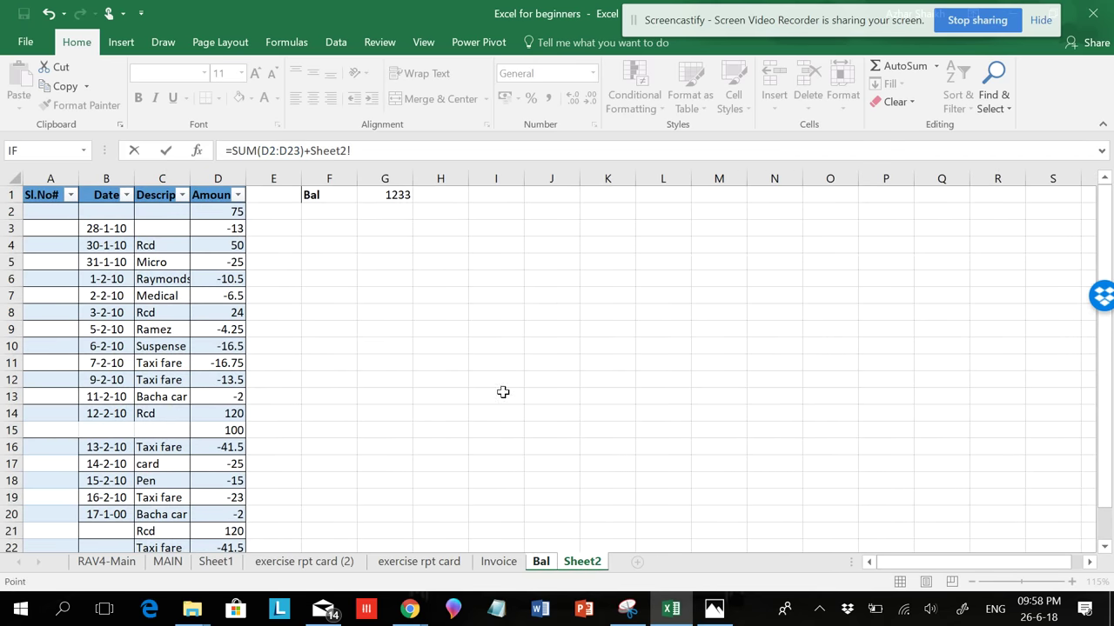
click(396, 195)
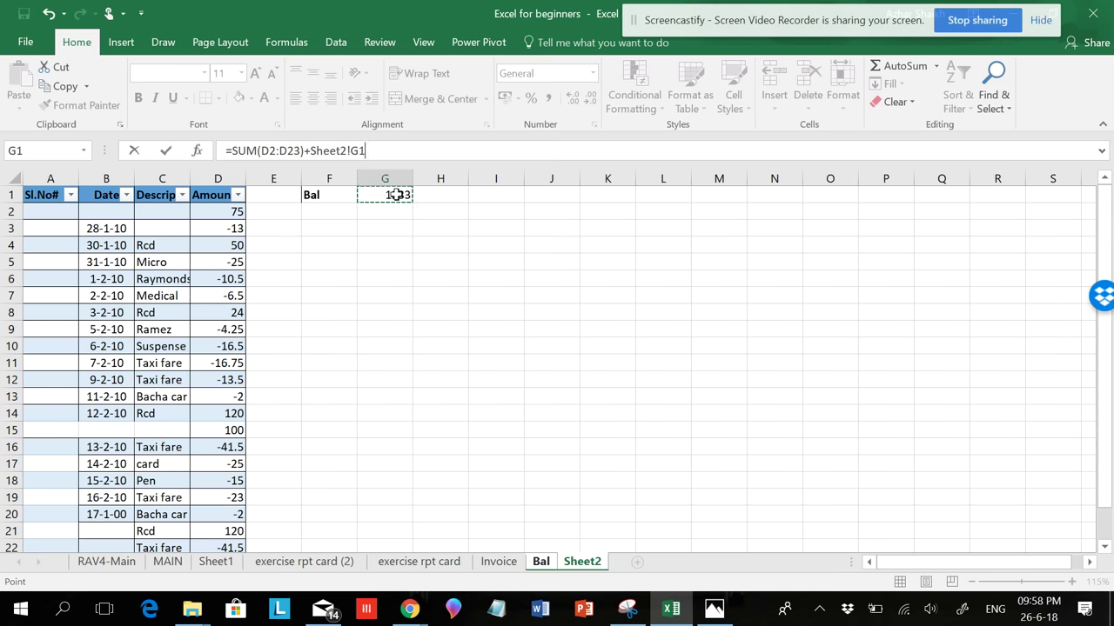
key(Return)
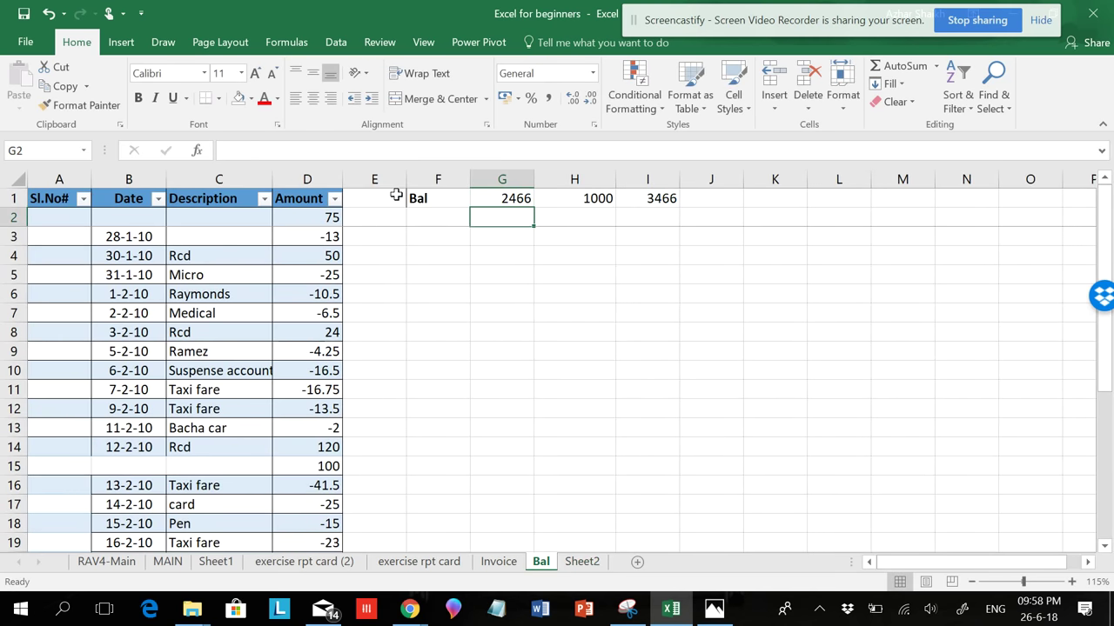
Make G1 subtract Sheet2's balance instead: =SUM(D2:D23)-Sheet2!G1, showing 0
click(512, 195)
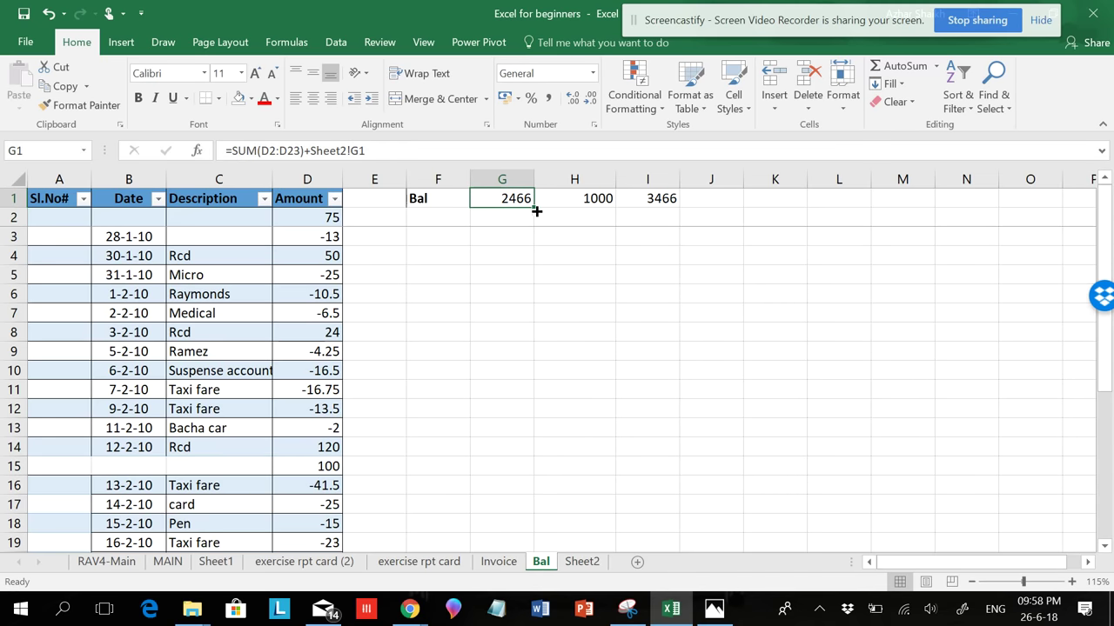
click(313, 152)
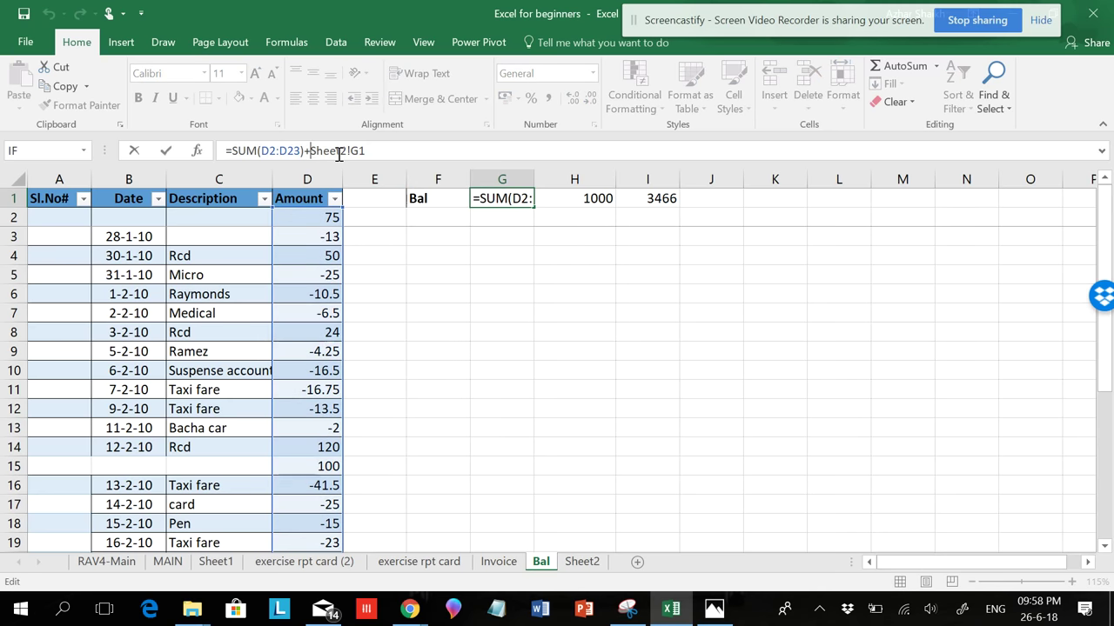
text(-)
key(Return)
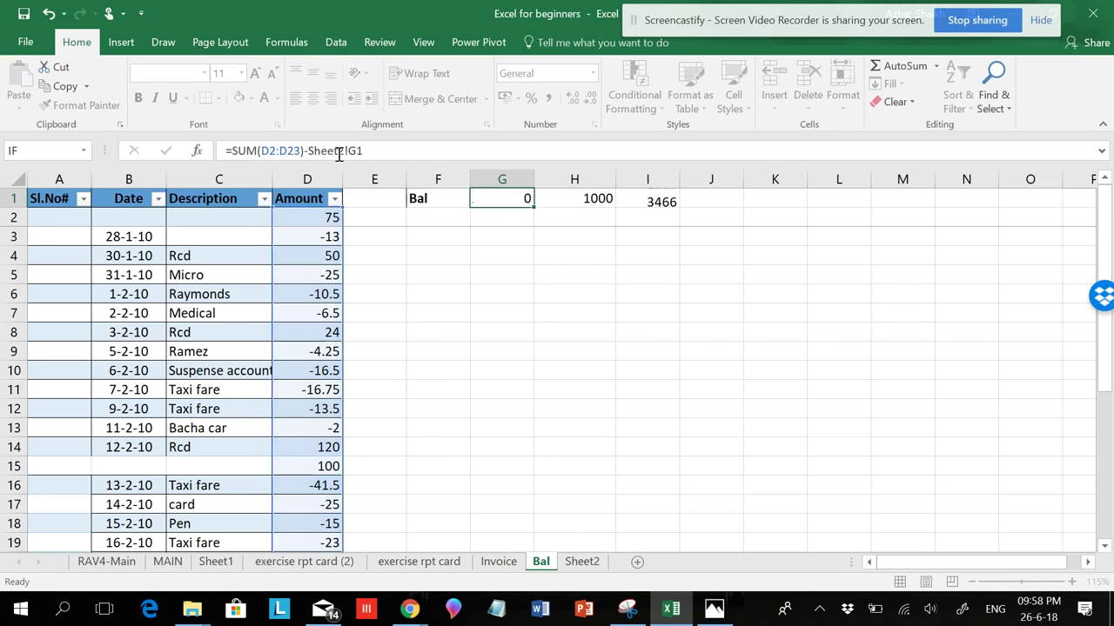
click(480, 198)
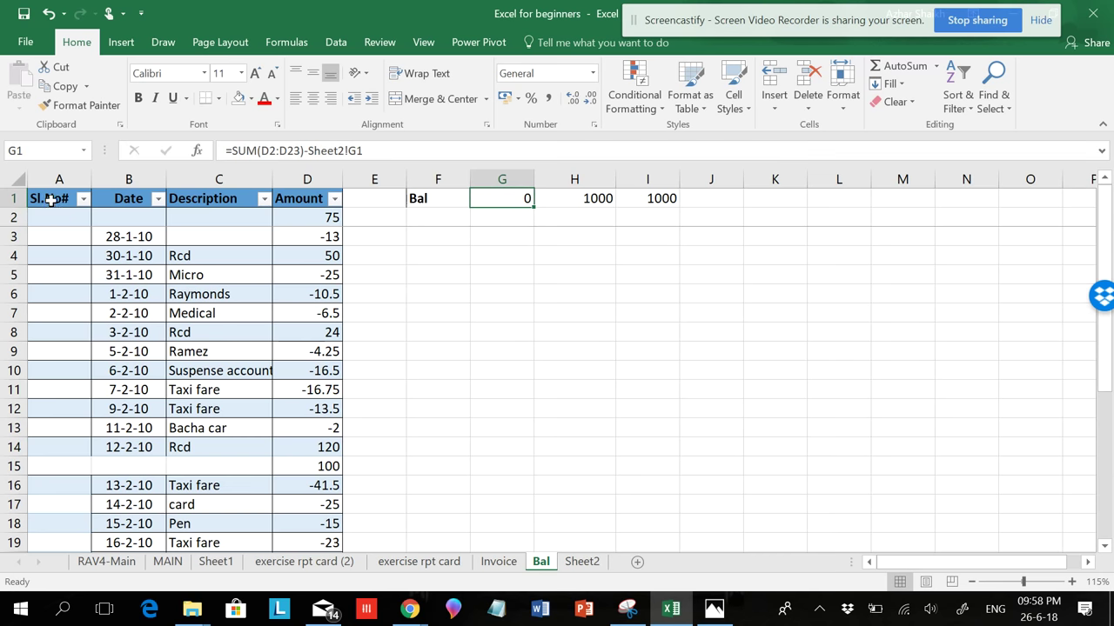
mouse_move(49, 198)
mouse_down()
mouse_move(315, 342)
mouse_move(313, 352)
mouse_up()
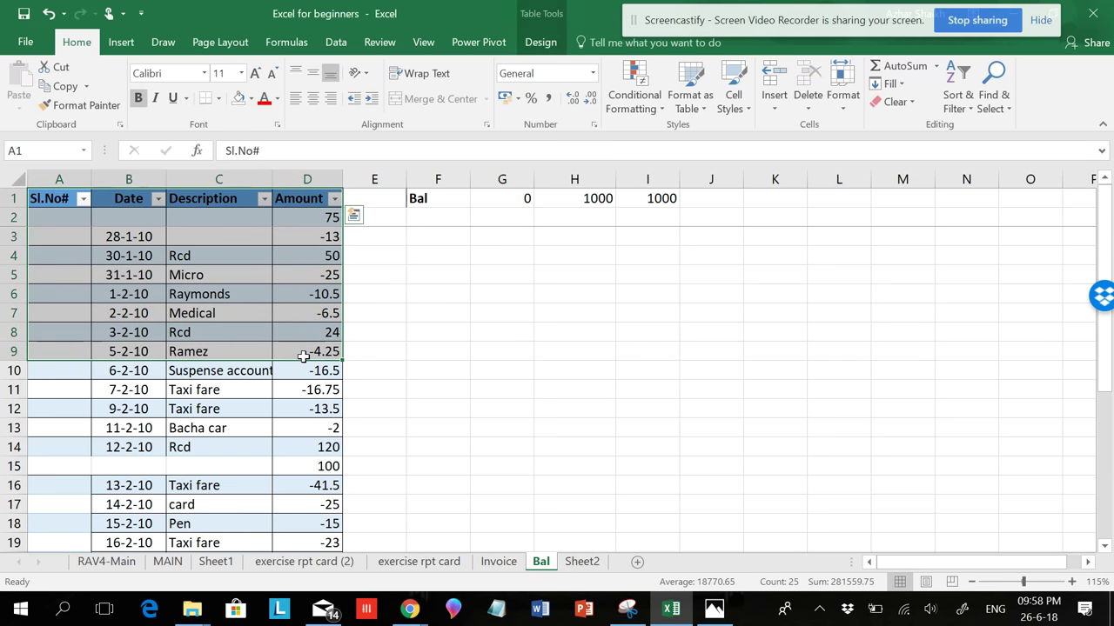
Copy the header and first eight entries (A1:D9) and paste them into I1:L9
key(ctrl+c)
click(668, 200)
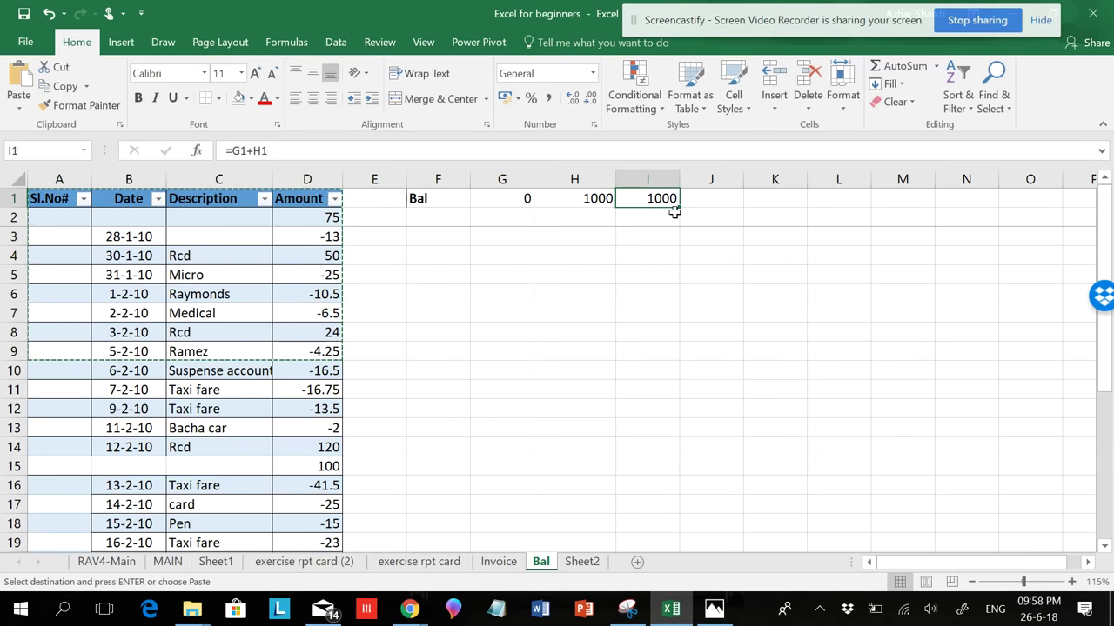
key(ctrl+v)
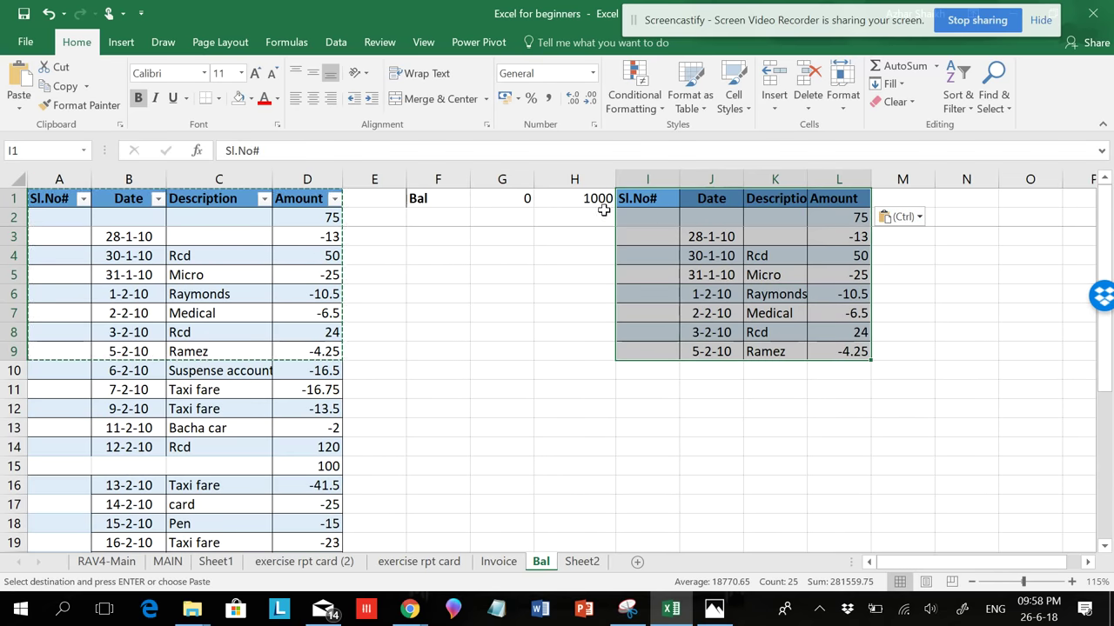
click(461, 196)
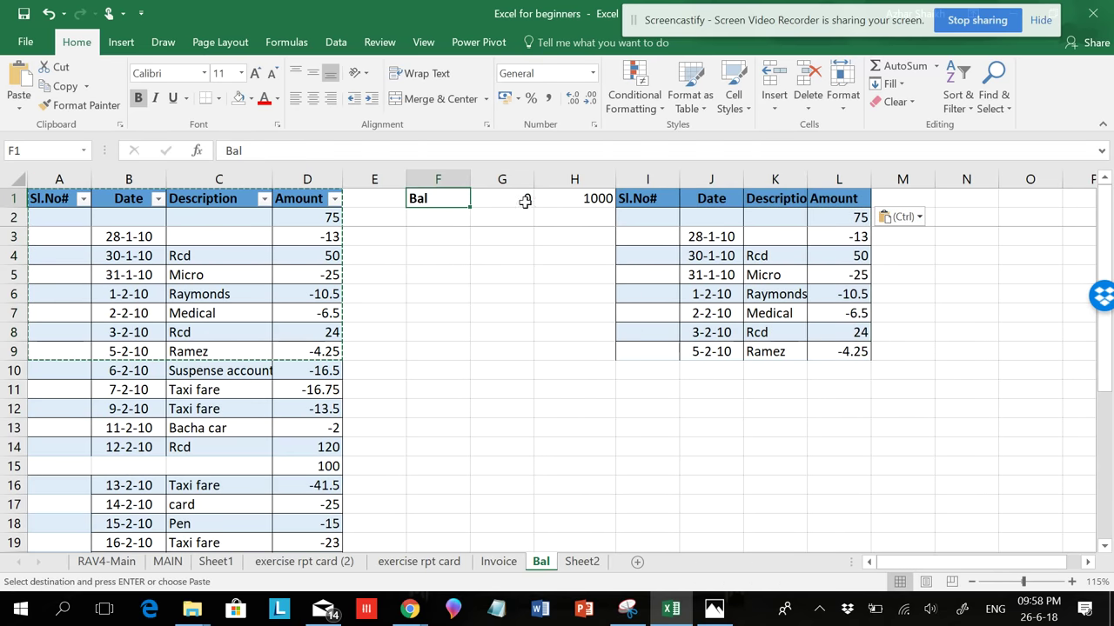
click(943, 195)
Enter =SUM(L2:L9) in N1 to total the copied amounts (89.75)
text(=sum)
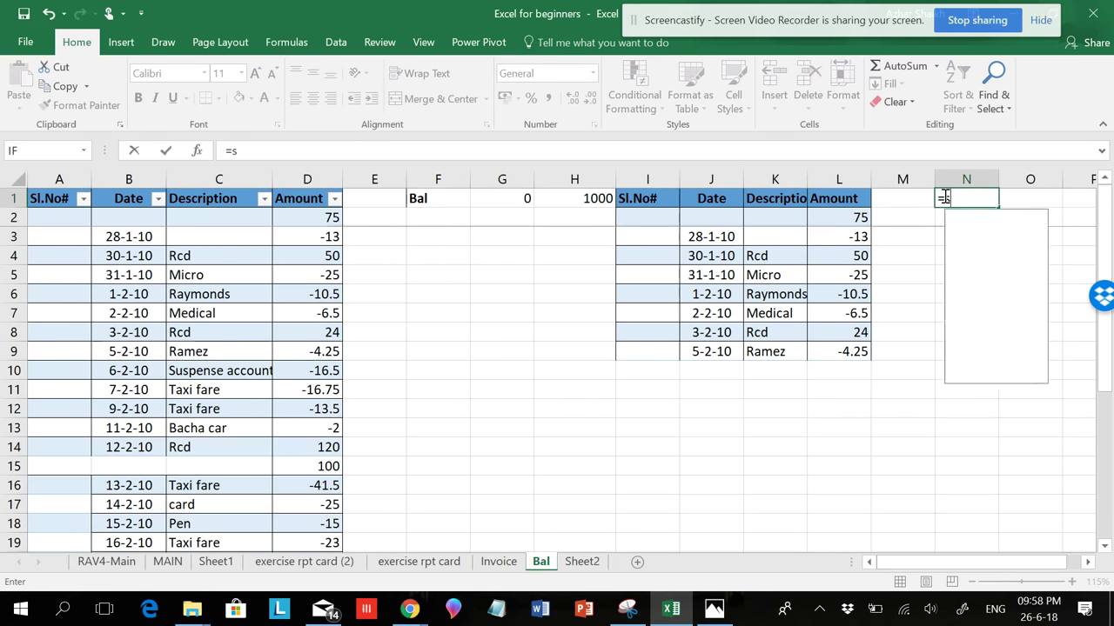
text(()
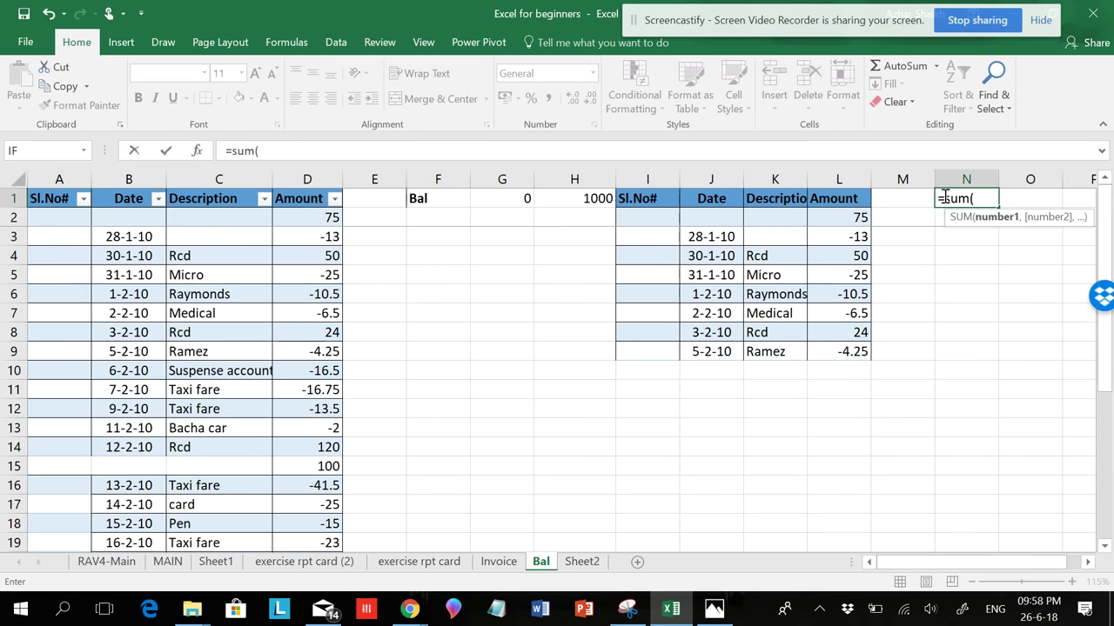
drag(849, 215, 852, 347)
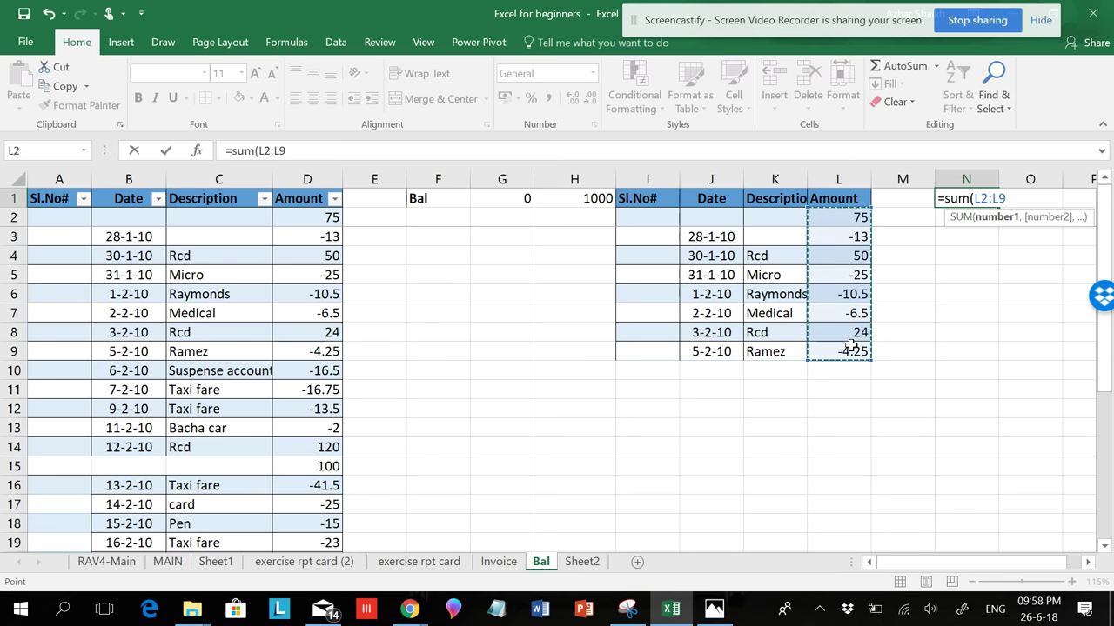
text())
key(Return)
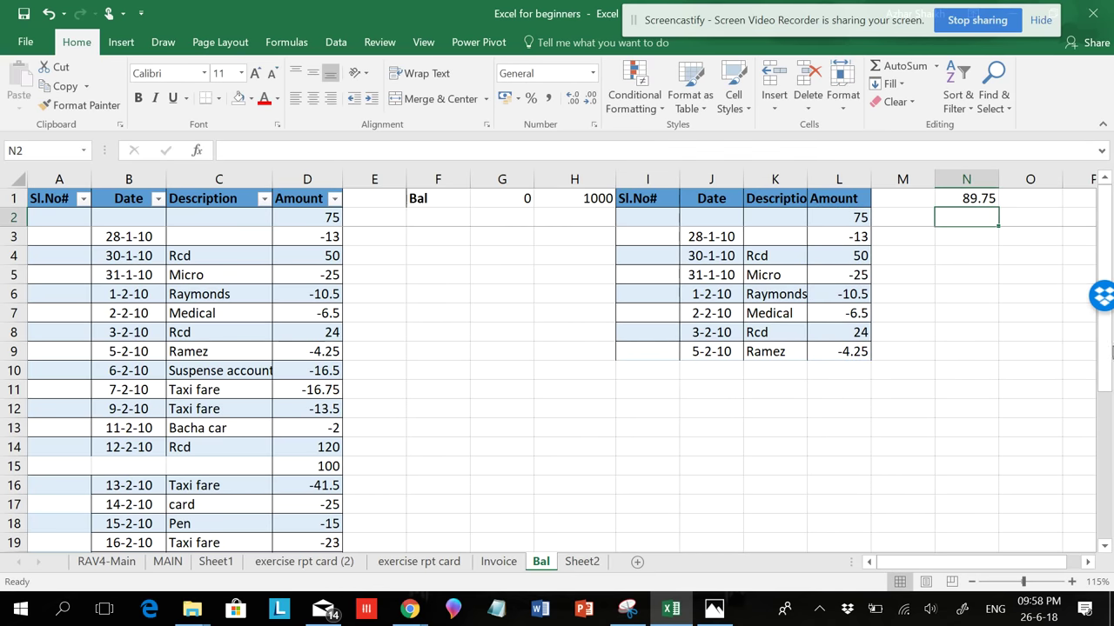
click(969, 197)
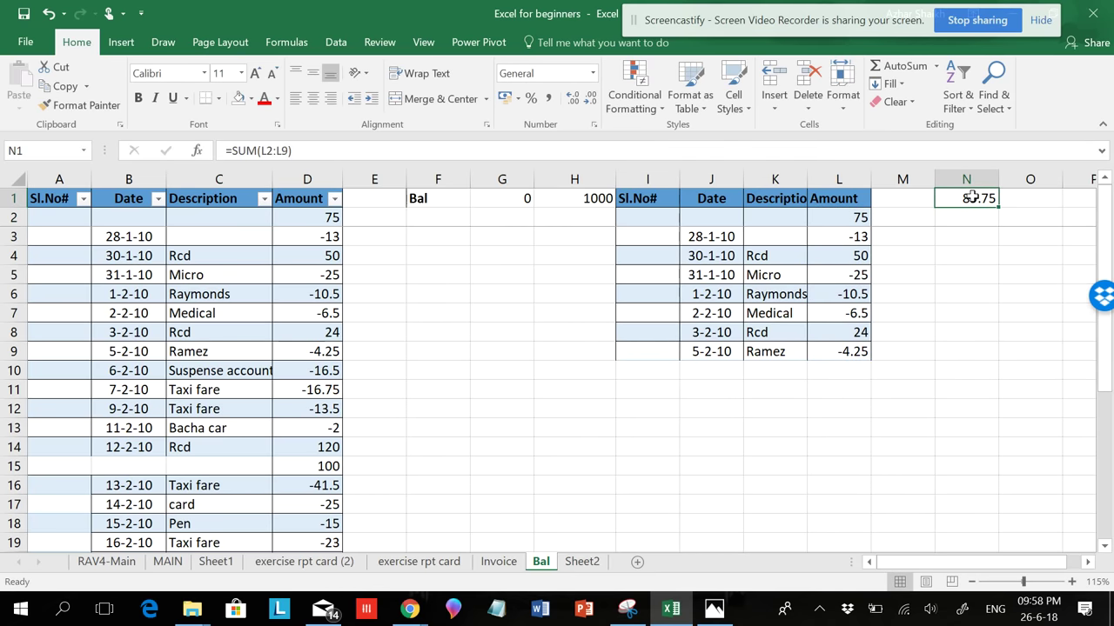
Add the N1 total to G1's balance formula
click(509, 197)
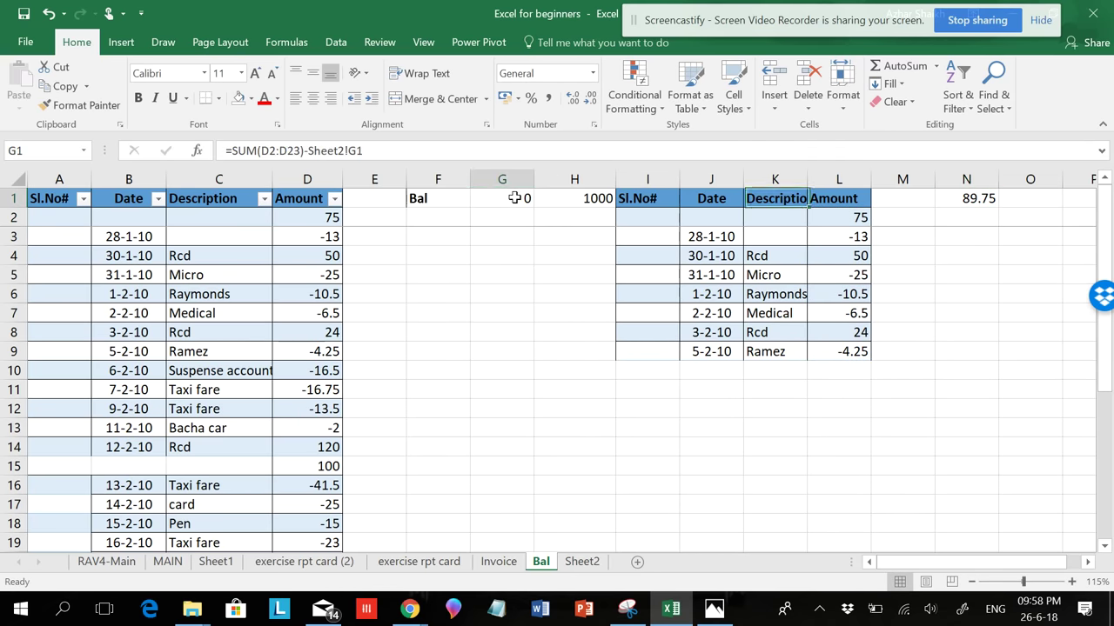
click(385, 150)
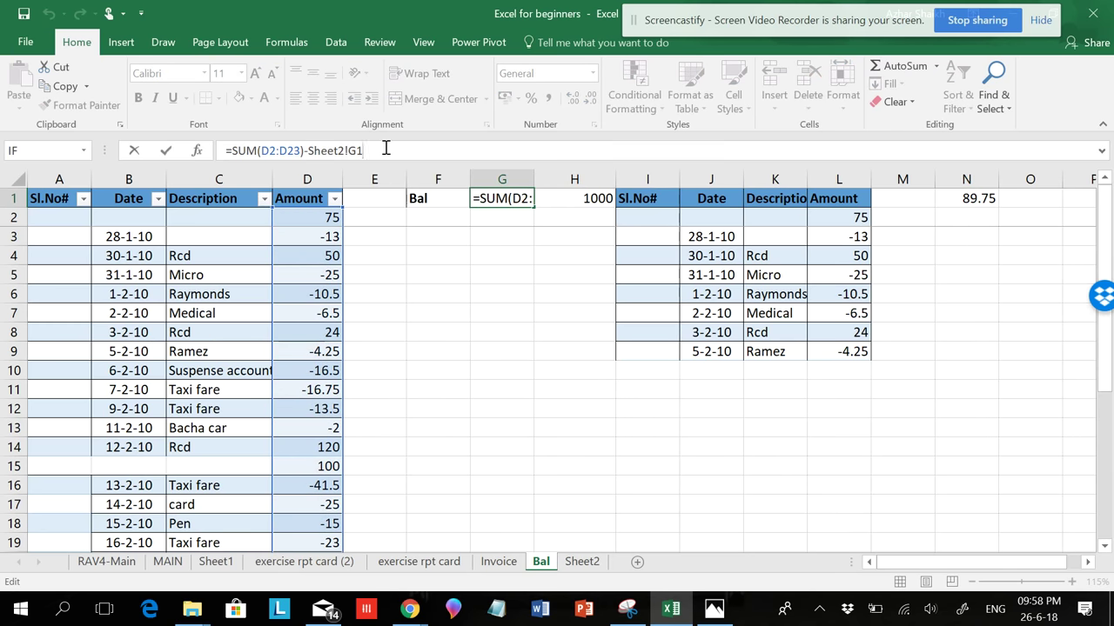
text(+)
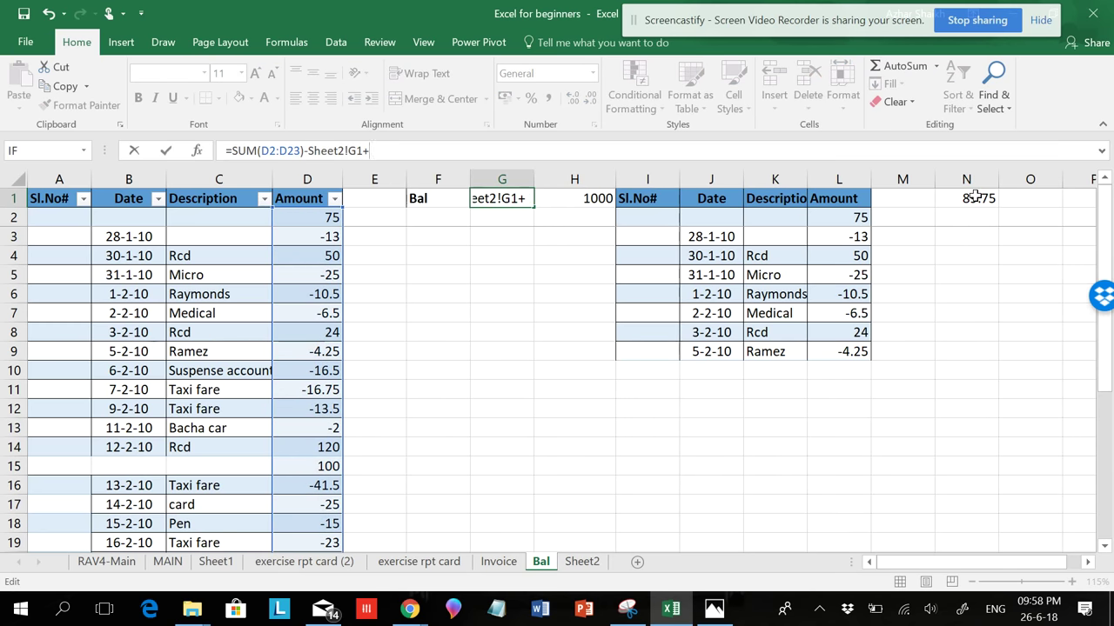
click(975, 198)
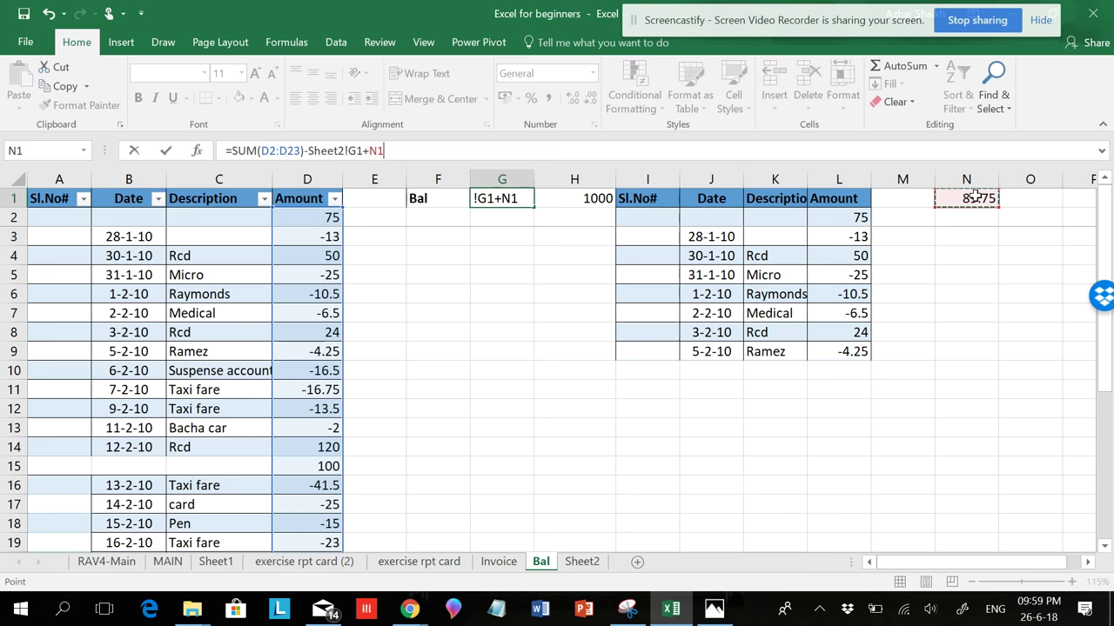
key(Return)
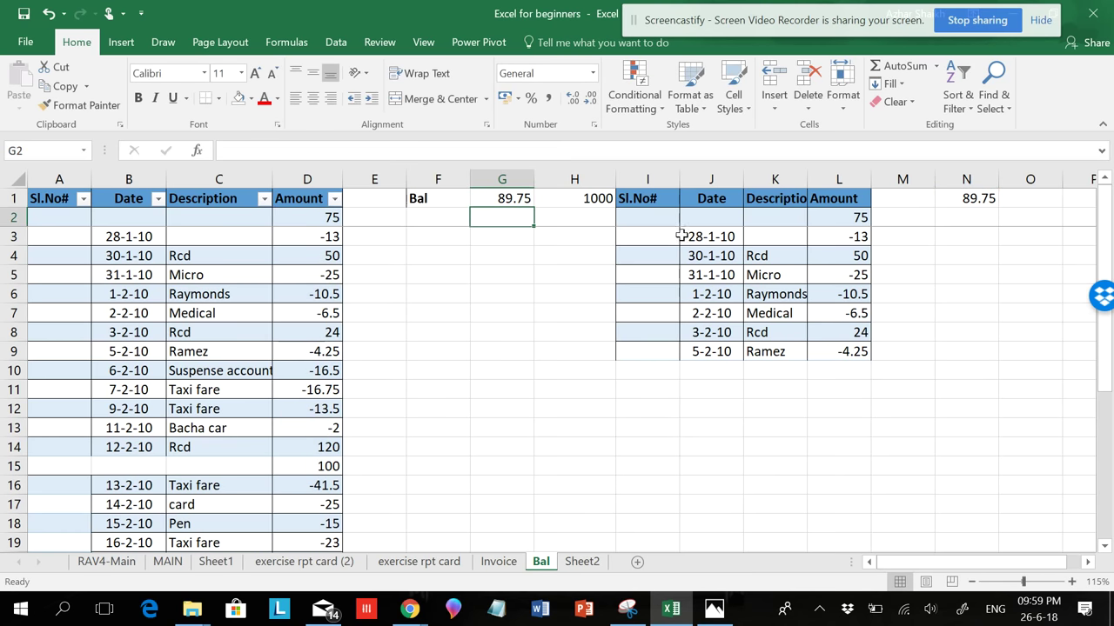
Rewrite G1 as =SUM(D2:D23)+SUM(L2:L9), giving a 1322.75 balance
click(514, 198)
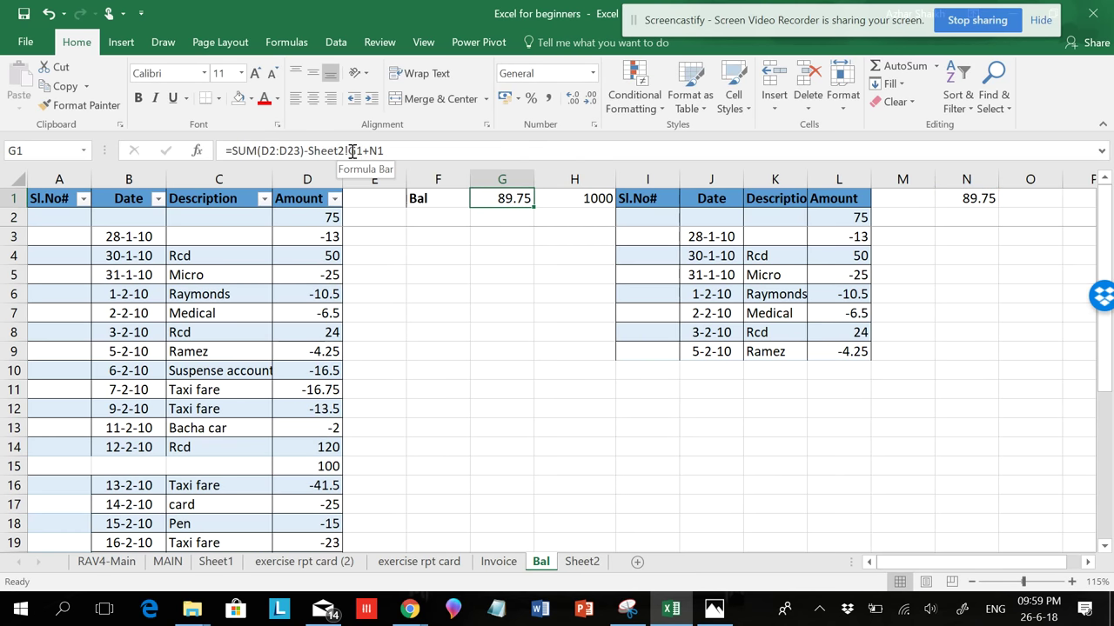
drag(362, 151, 307, 150)
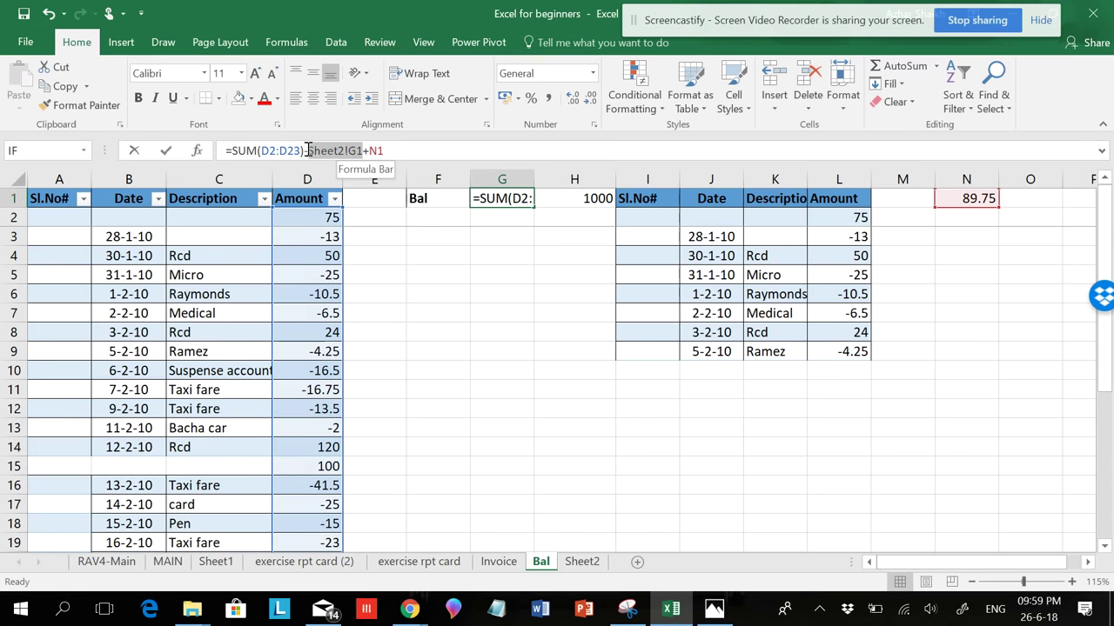
key(Delete)
key(BackSpace)
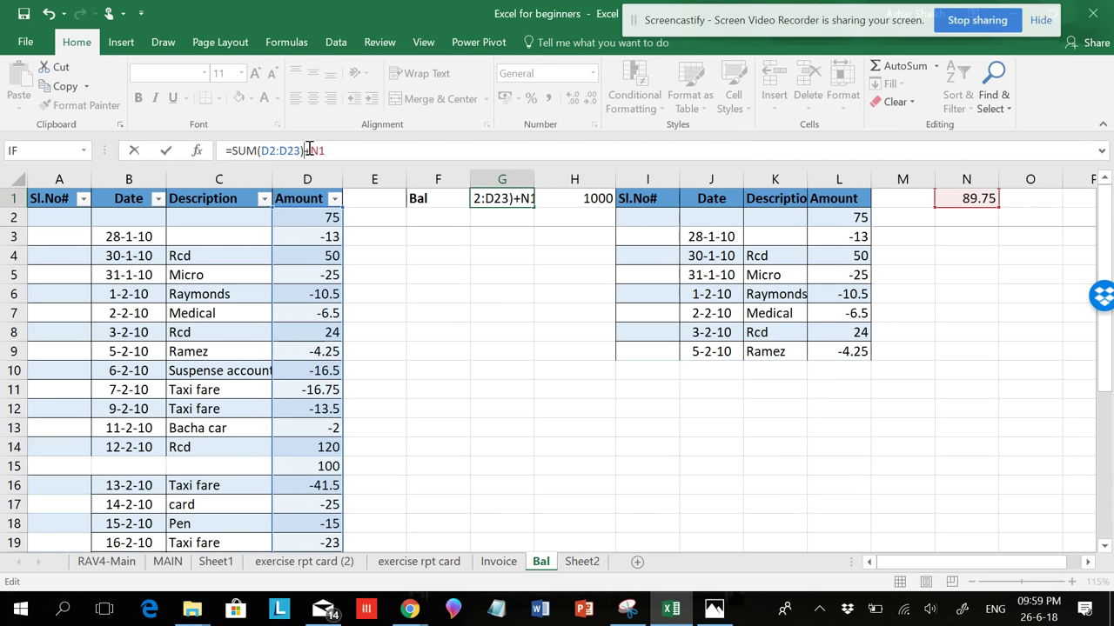
key(Delete)
key(Delete)
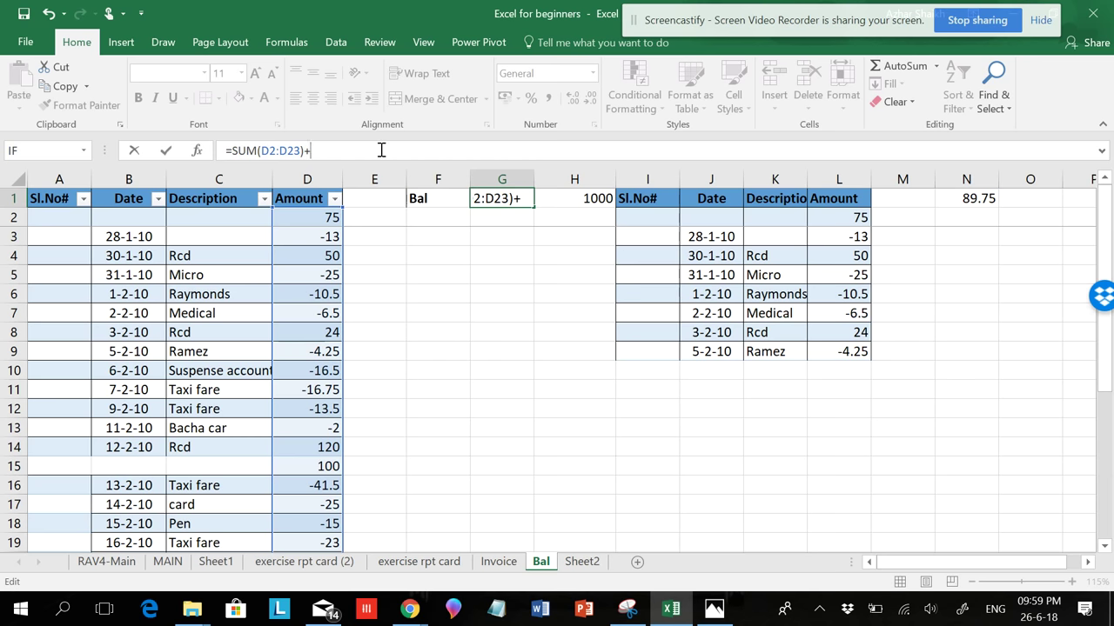
text(sum()
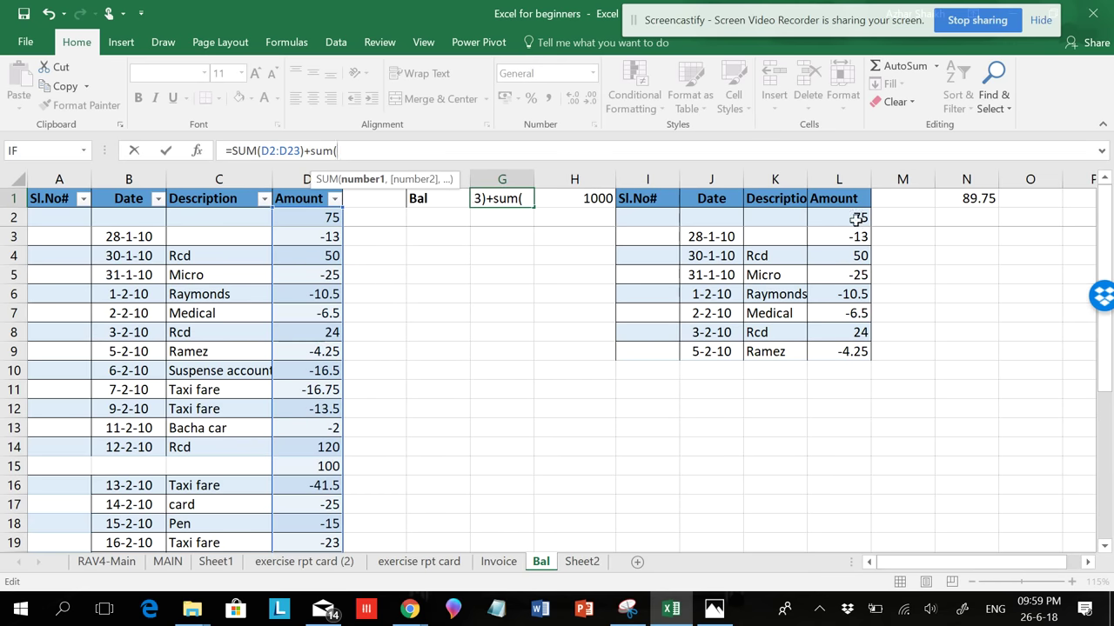
drag(857, 217, 840, 346)
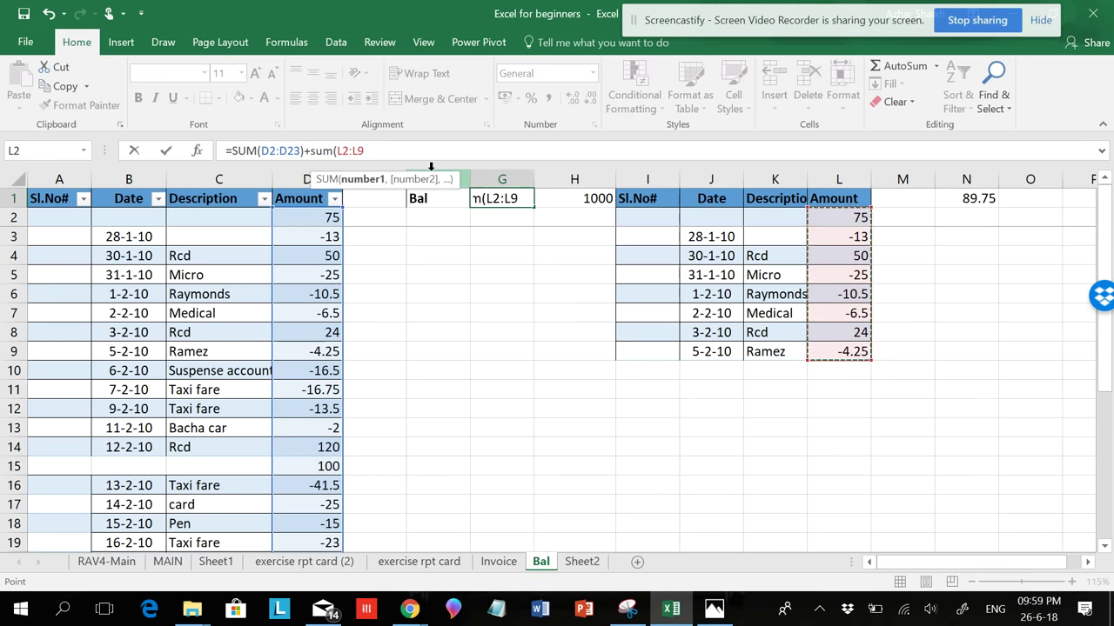
text())
key(Return)
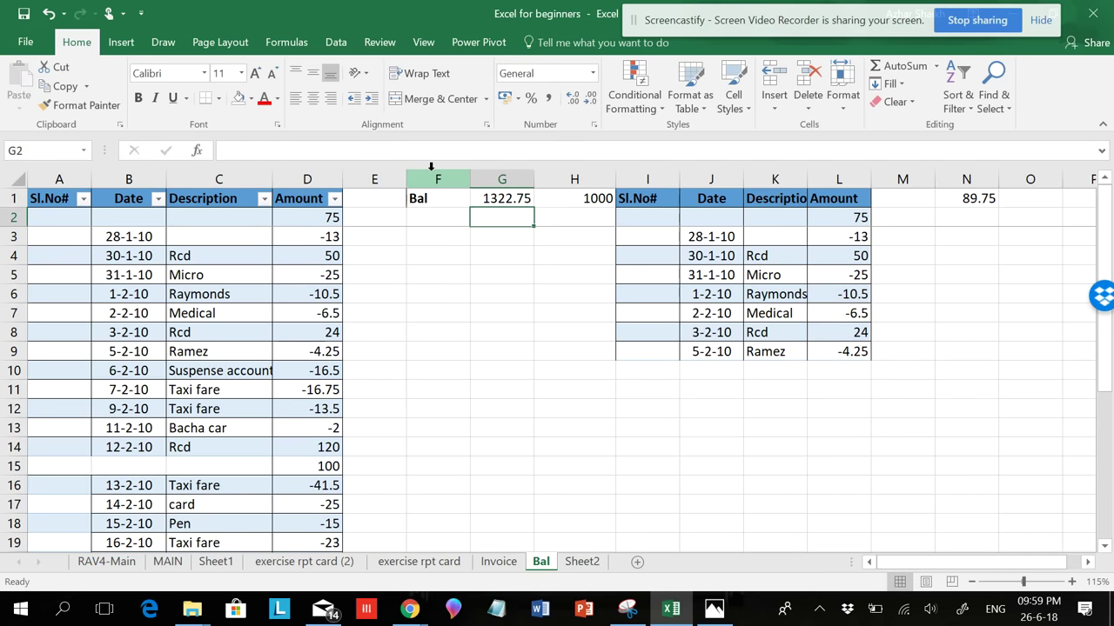
Enter 100 in L10 below the copied amounts
click(513, 201)
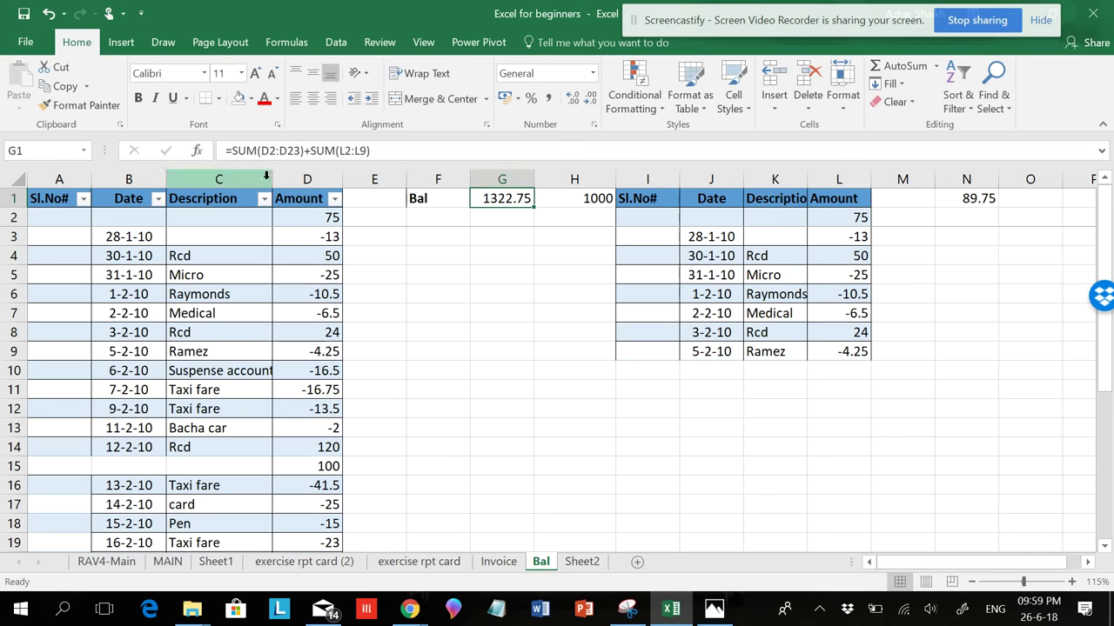
click(750, 376)
click(864, 373)
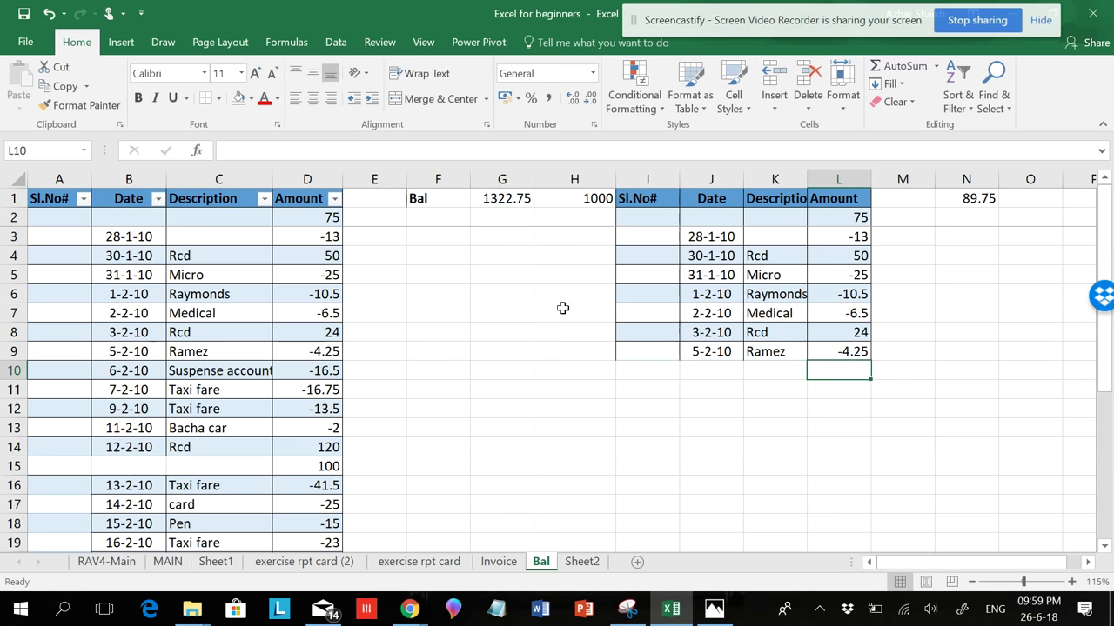
text(1)
text(00)
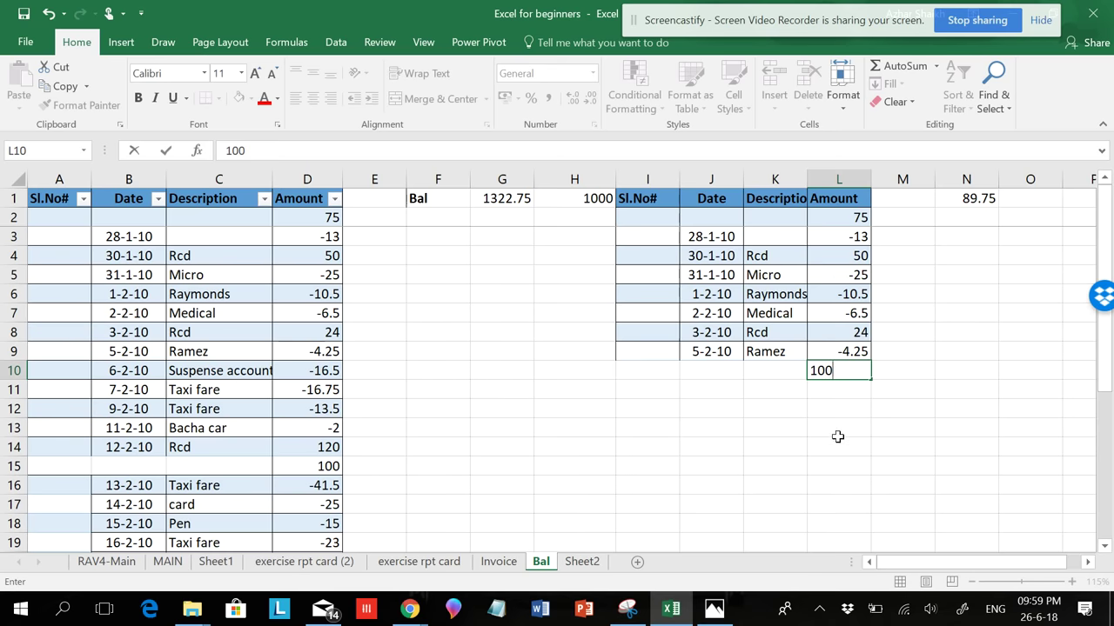
click(837, 428)
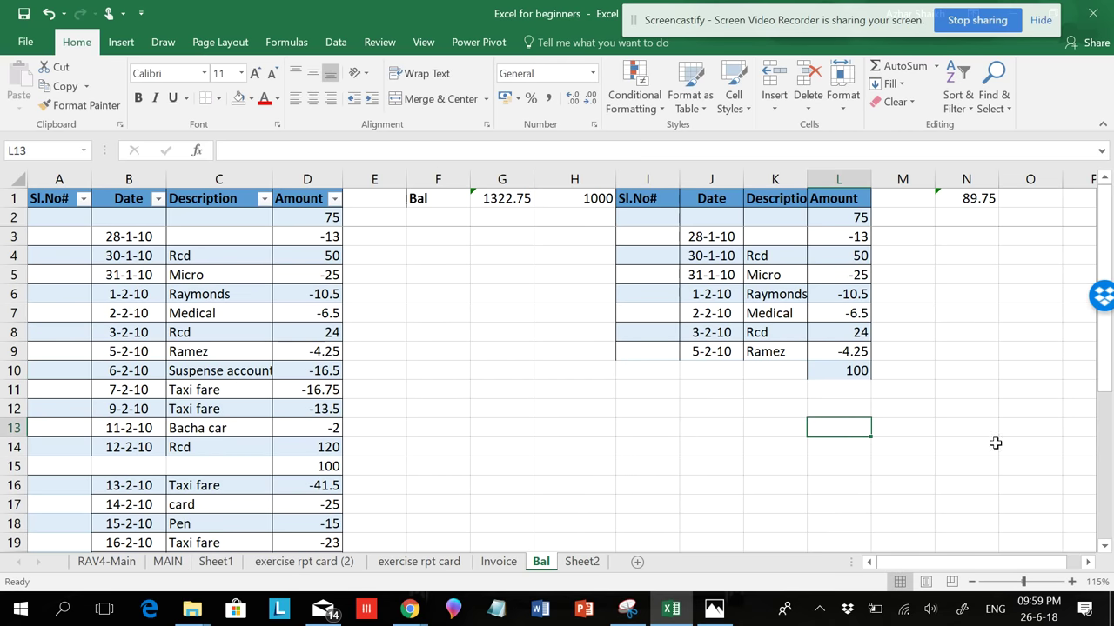
Confirm G1 still sums only L2:L9, staying at 1322.75
click(511, 200)
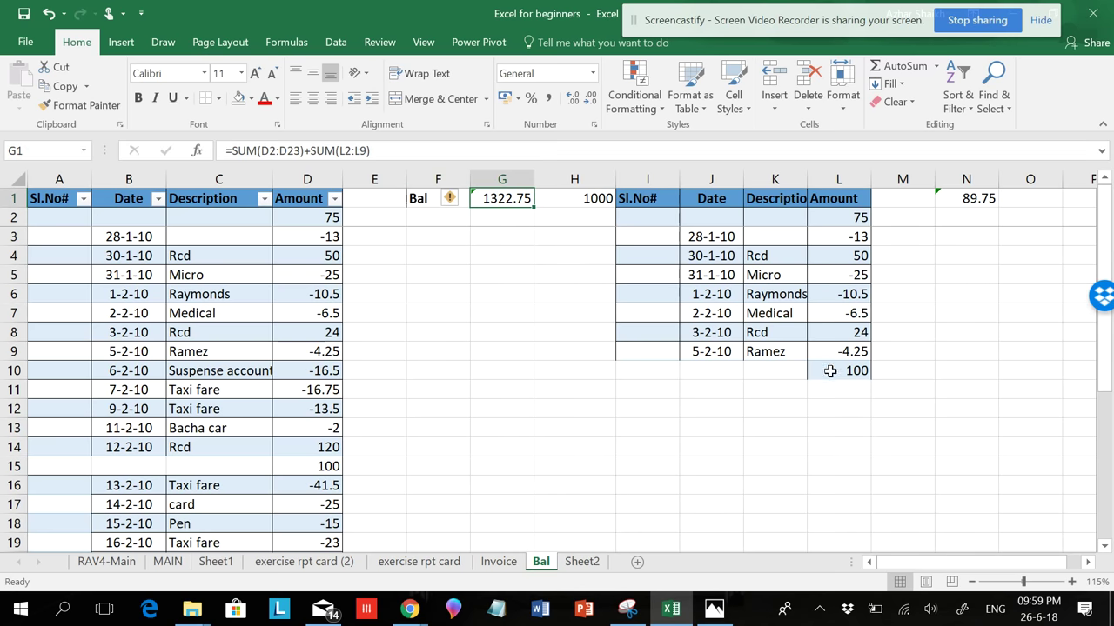
click(315, 151)
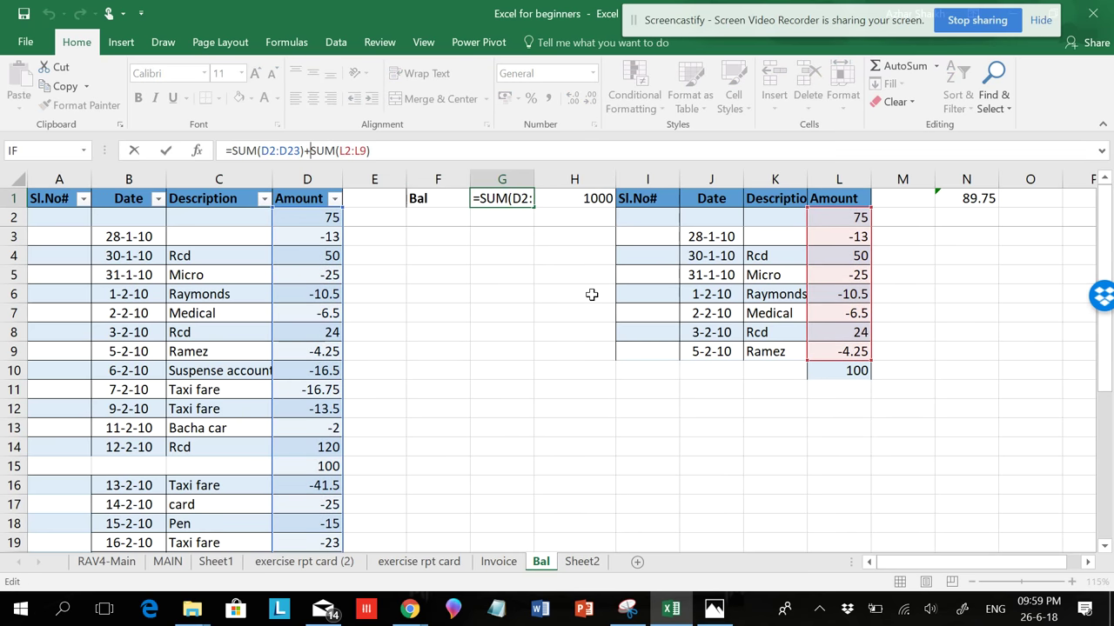
key(Escape)
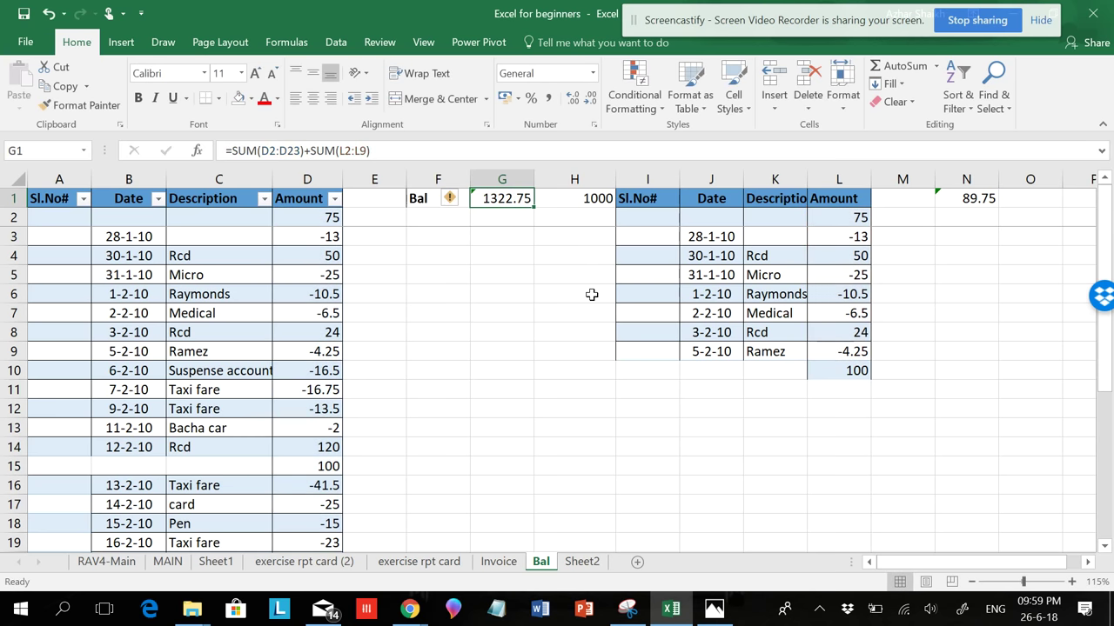